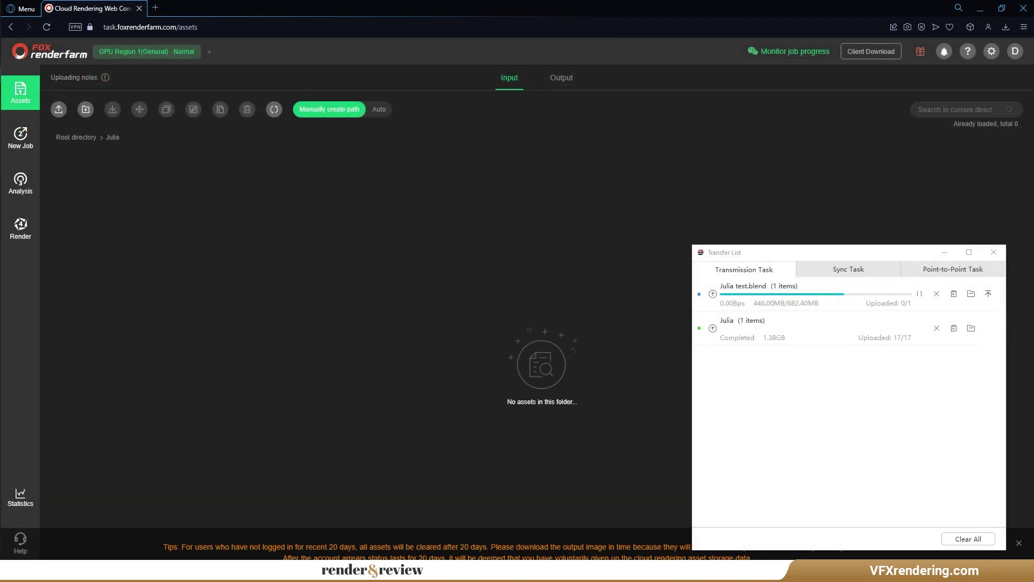
Start a new render job from the Julia test.blend scene and continue to its job submission settings
drag(809, 253, 762, 252)
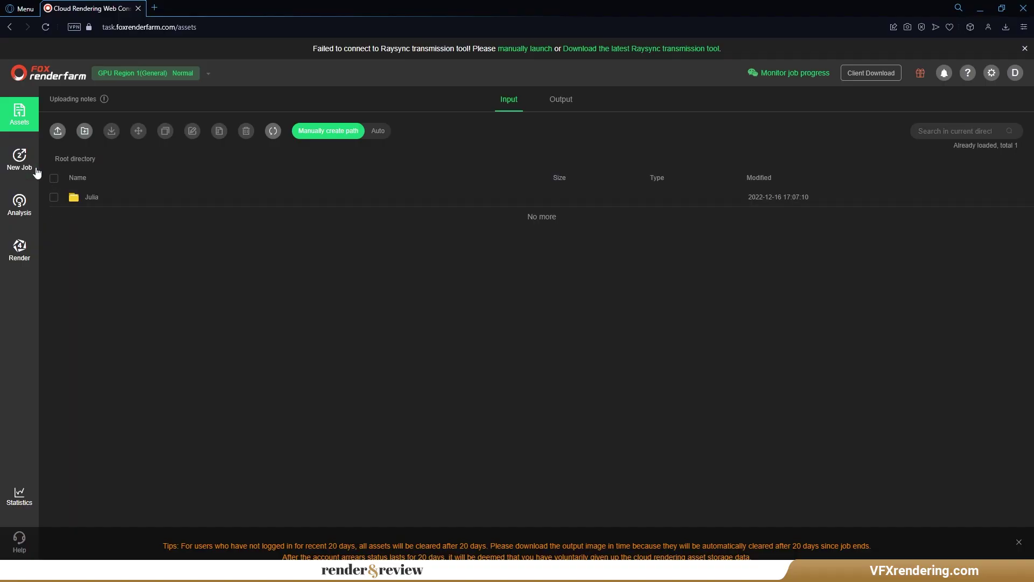
click(20, 161)
click(384, 244)
click(721, 475)
Add a render configuration named Julia using Blender E-Cycles_X_Pro_RTX_3.3.0_20220907_win and save it
click(492, 215)
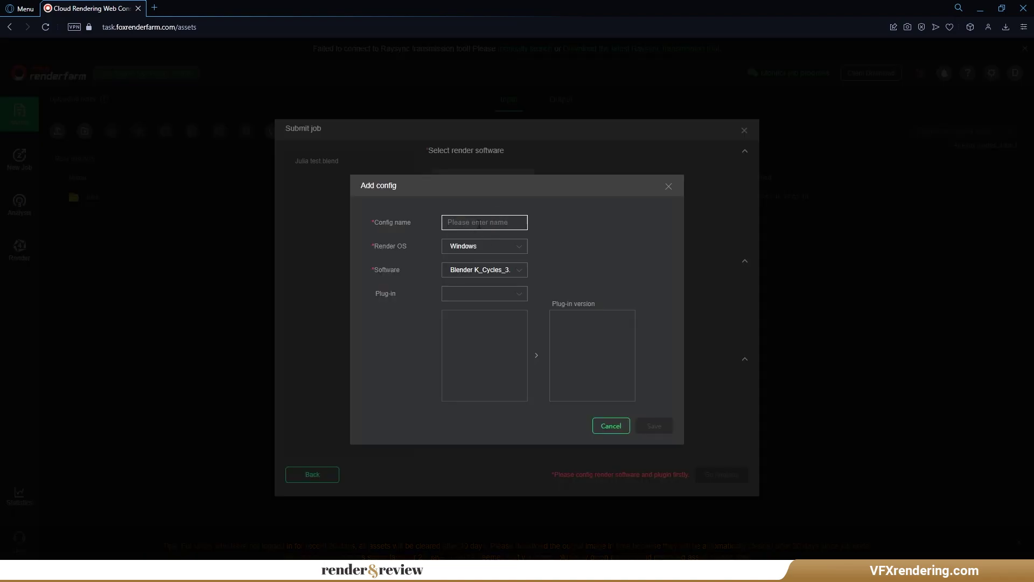
text(Jul)
click(475, 270)
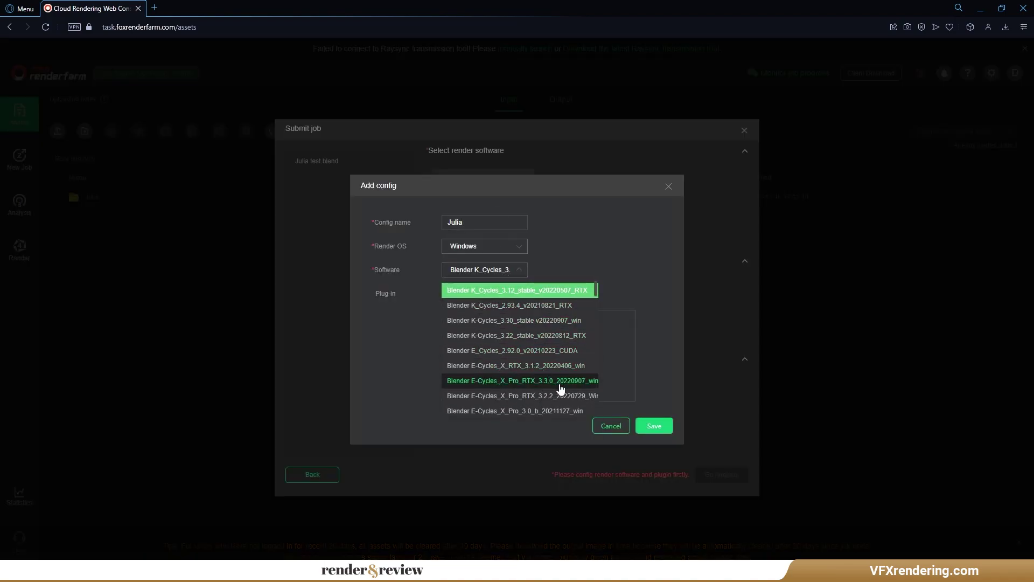
click(561, 384)
click(653, 426)
Choose the remaining job options for Julia test.blend and submit the scene for analysis
click(550, 294)
click(539, 310)
click(544, 314)
click(542, 334)
click(538, 337)
click(538, 355)
click(705, 477)
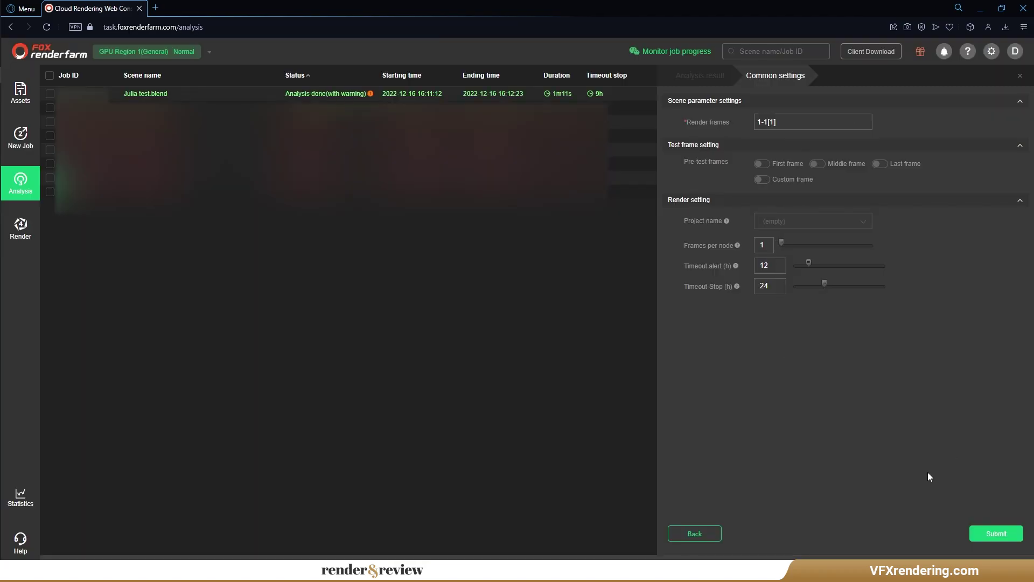
Enable the first-frame pre-test and submit the analysed Julia test.blend job for rendering
click(762, 164)
click(996, 534)
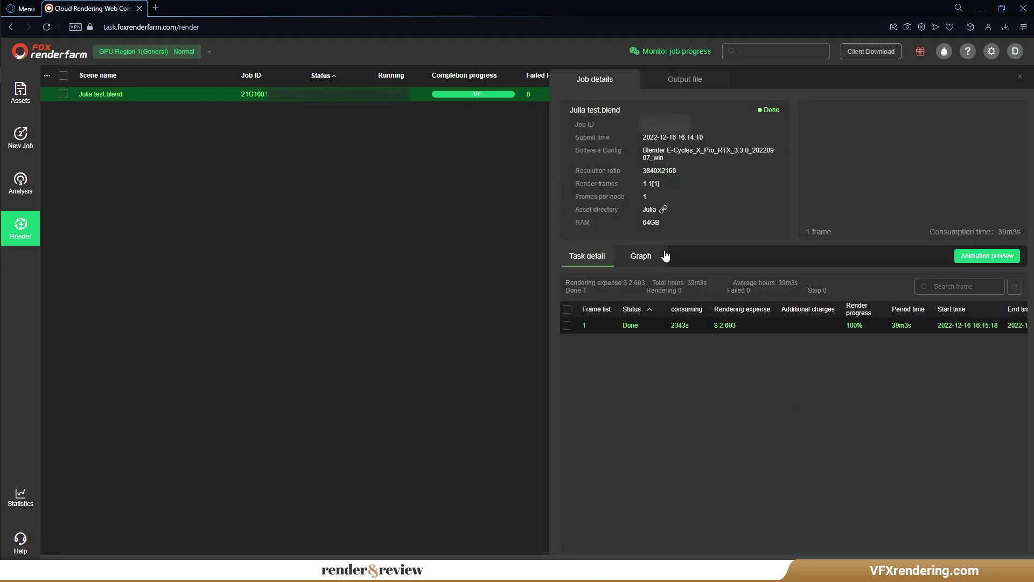
View the finished Julia test.blend render in the animation preview and close it
click(977, 258)
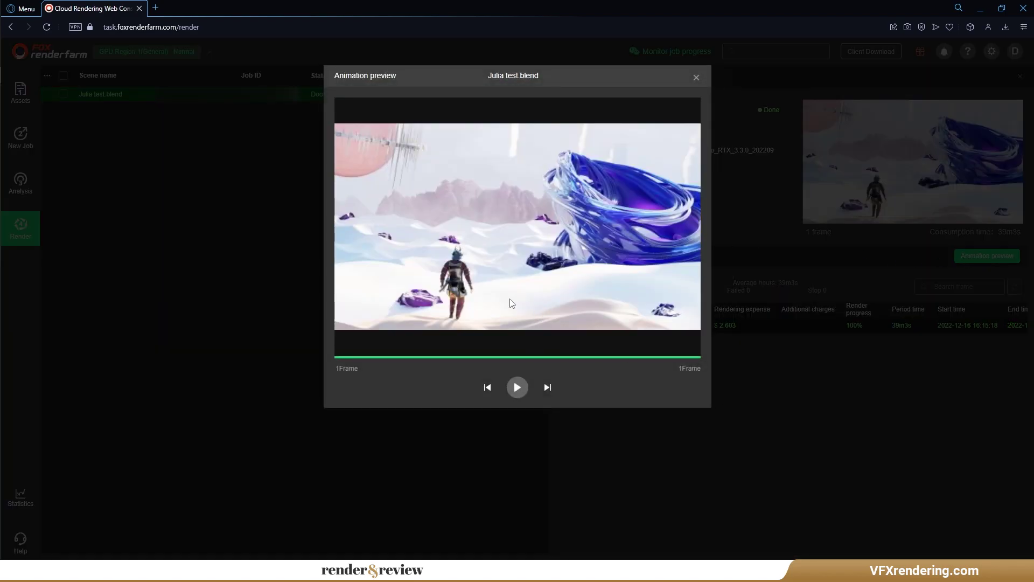
click(697, 77)
click(893, 161)
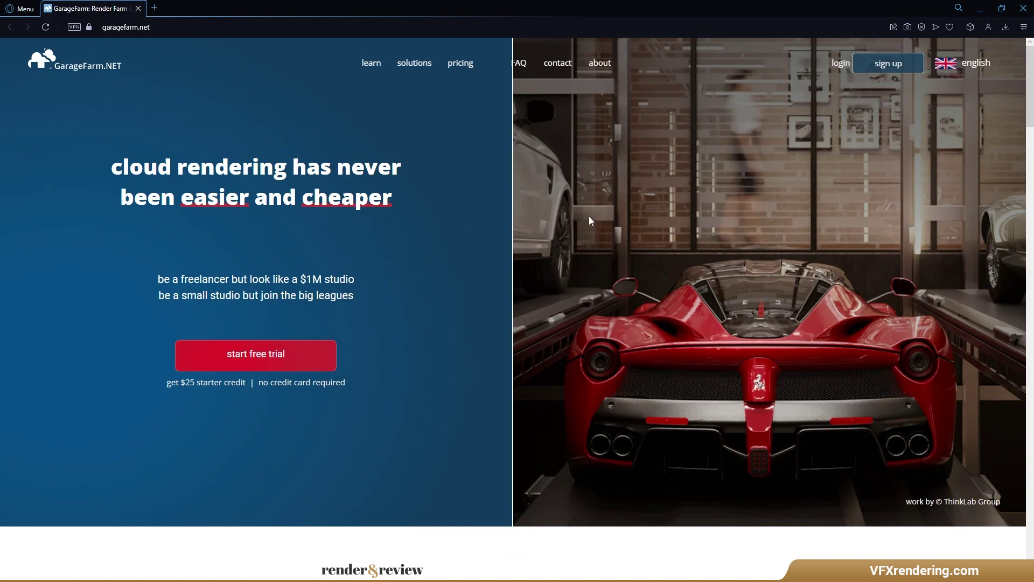
Switch to Blender and check in the preferences that the renderBeamer for Blender add-on is enabled
mouse_move(461, 63)
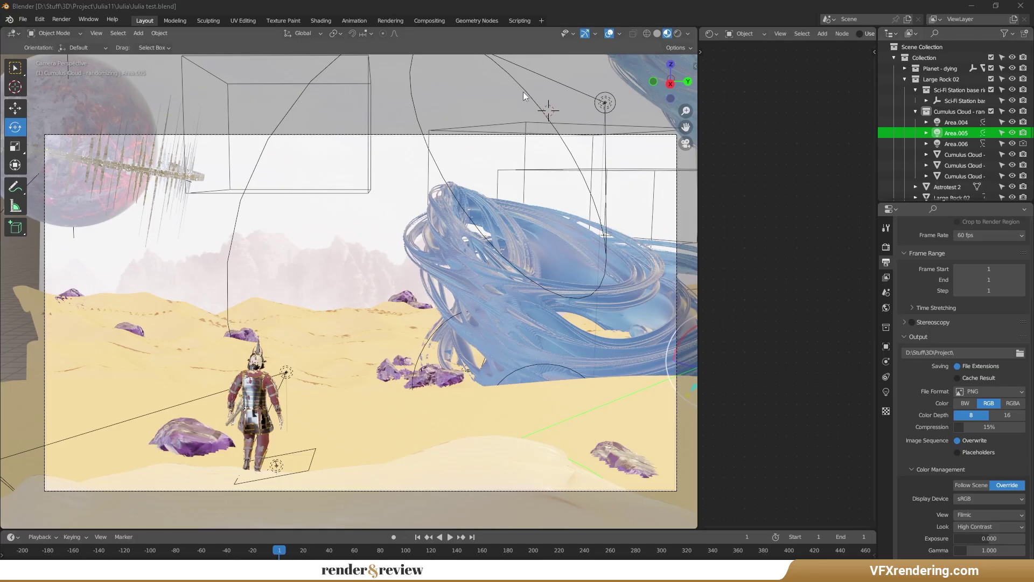
click(39, 22)
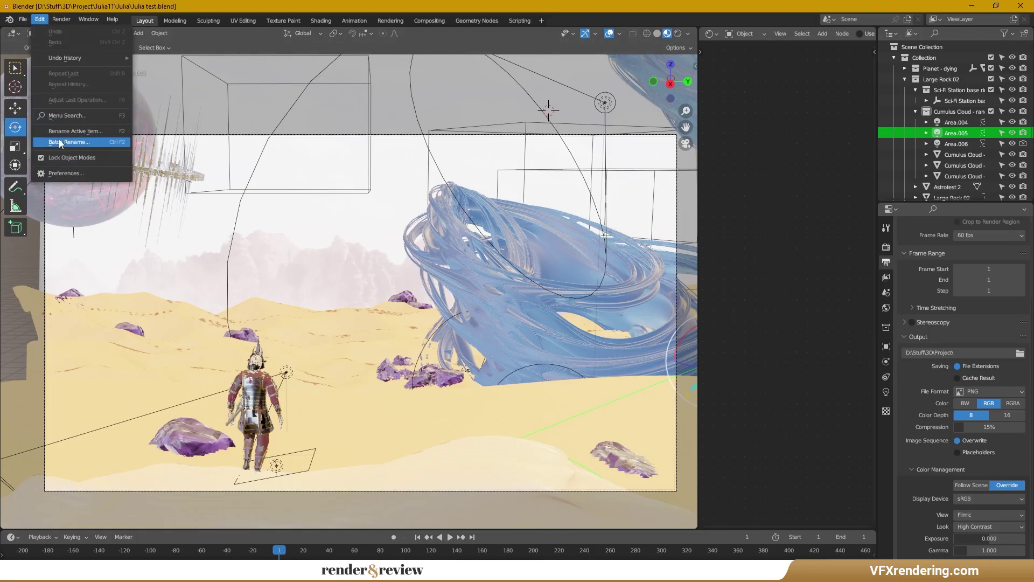
click(63, 174)
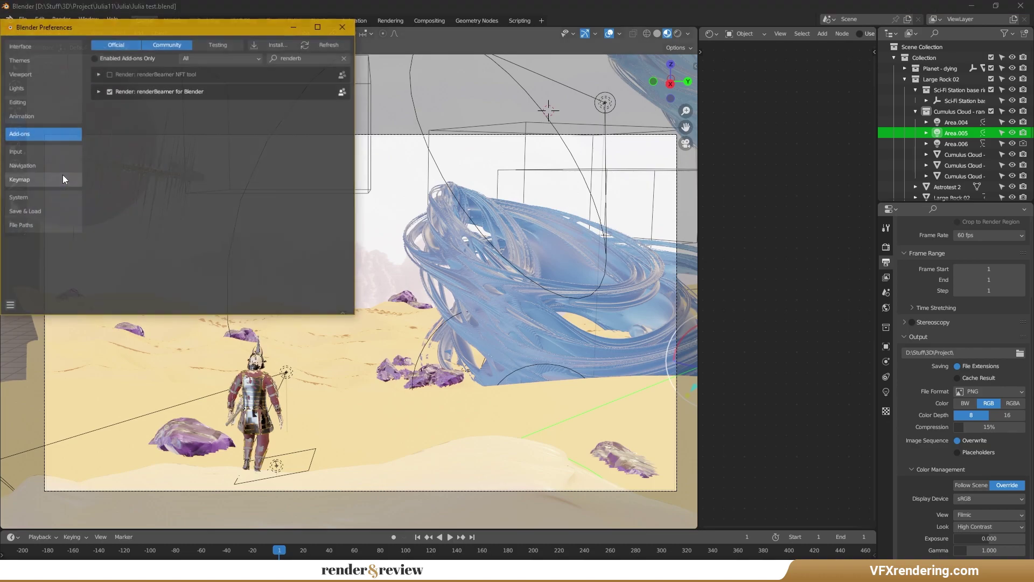
drag(151, 25, 436, 157)
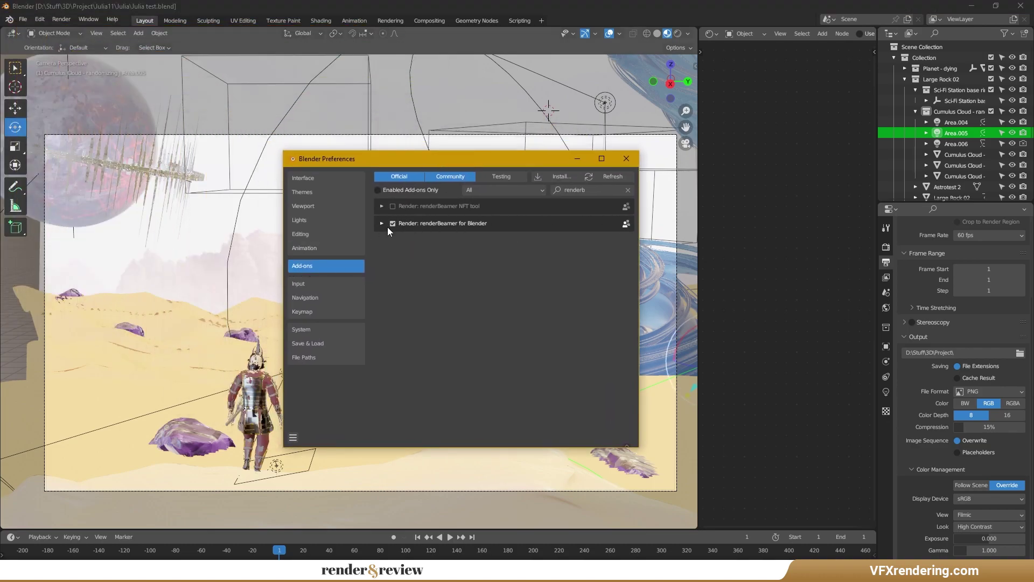
click(627, 158)
Send the current scene to GarageFarm as a still frame with the renderBeamer add-on
click(61, 19)
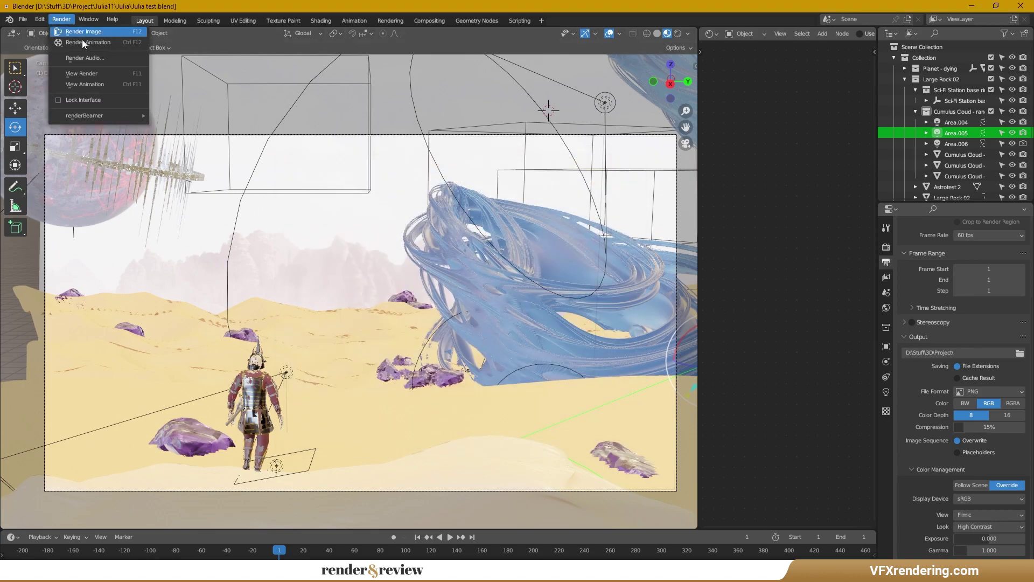
mouse_move(137, 115)
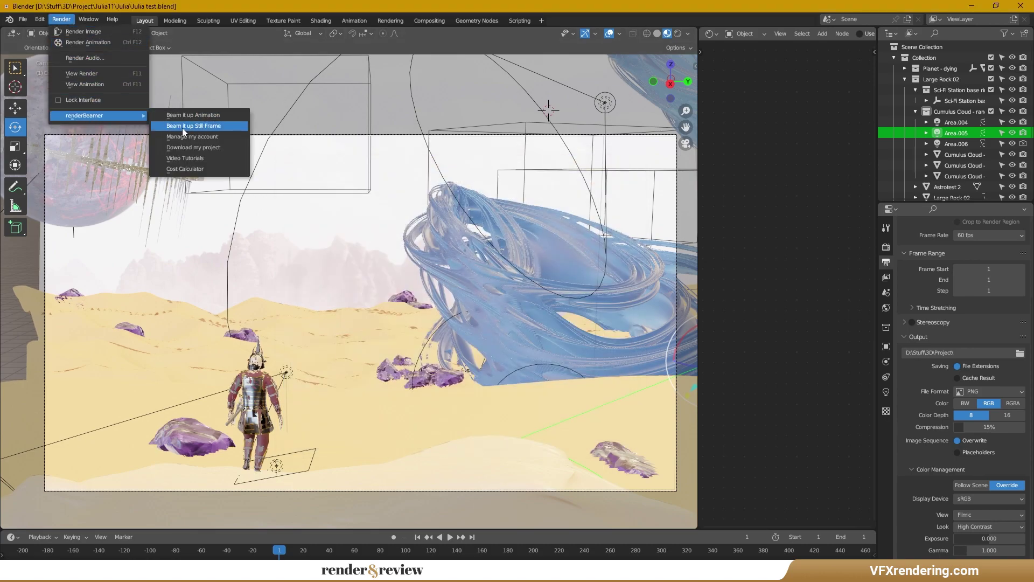
click(205, 128)
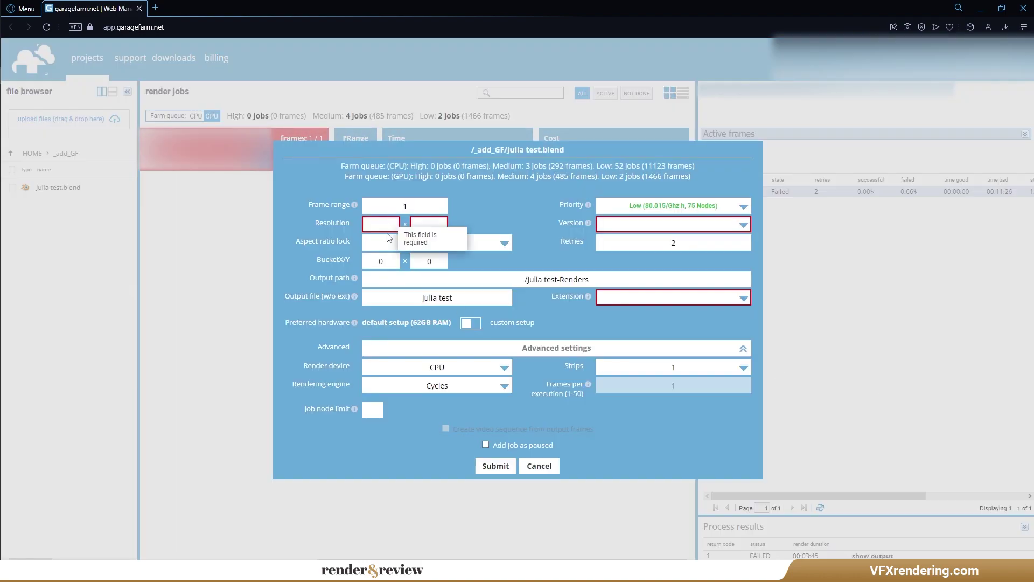
Set the render job's resolution to 3840 x 2160 and its Blender version to 3.3.0_x64
text(3840)
click(415, 229)
text(2160)
click(674, 224)
scroll(642, 372, down, 5)
click(642, 372)
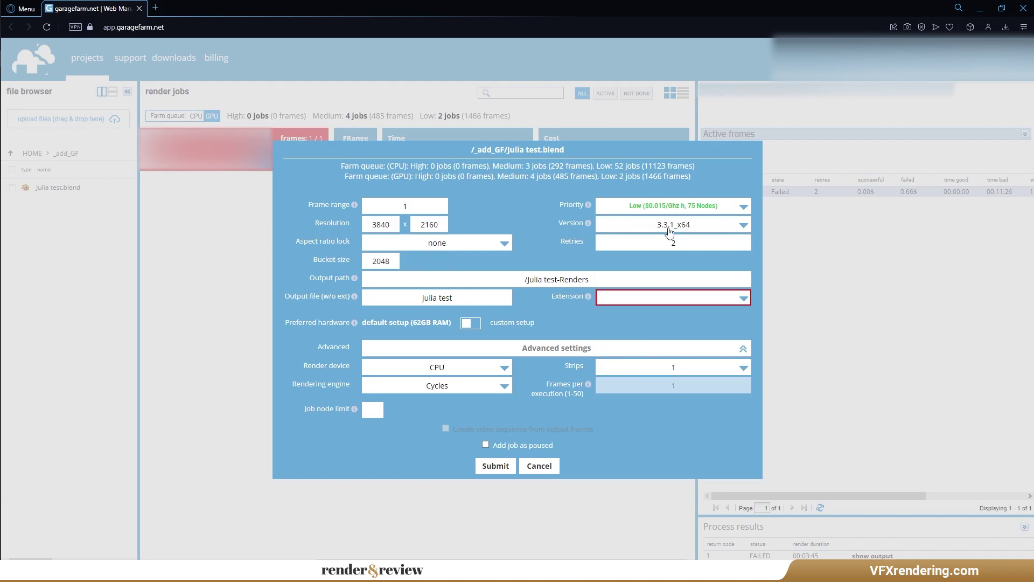
click(671, 229)
click(626, 375)
Set the output extension to PNG and the number of retries to 5
double_click(673, 243)
text(4)
click(642, 301)
click(619, 340)
double_click(674, 243)
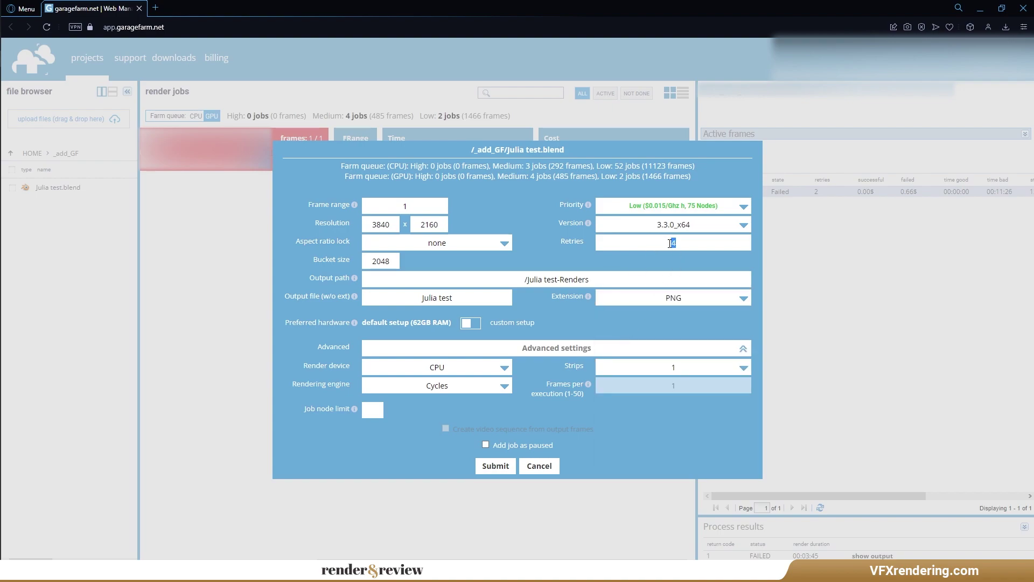
text(5)
Set the render device to GPU - Optix, keeping Cycles as the rendering engine
click(496, 369)
click(403, 399)
click(431, 367)
click(415, 409)
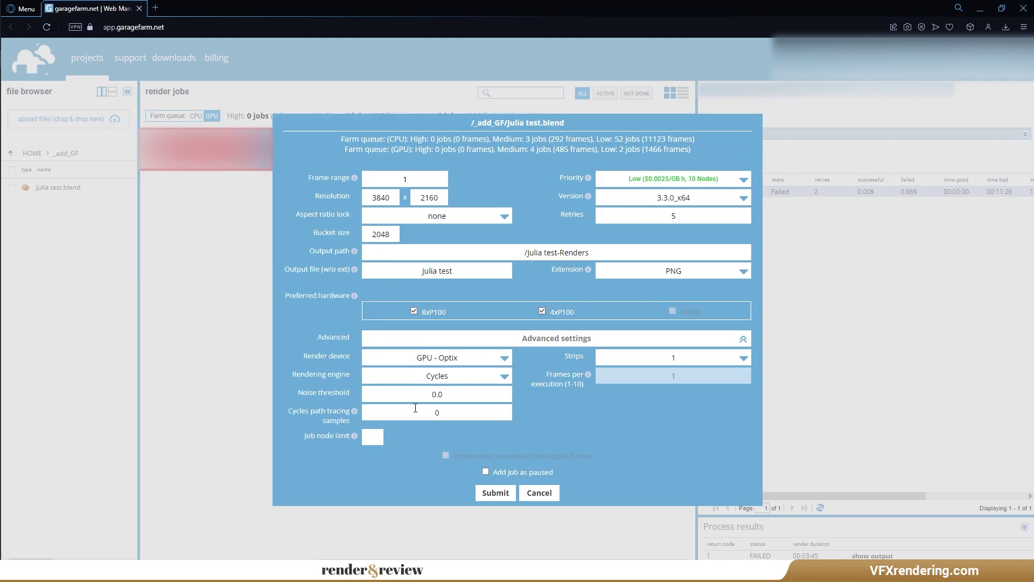
click(504, 364)
click(509, 364)
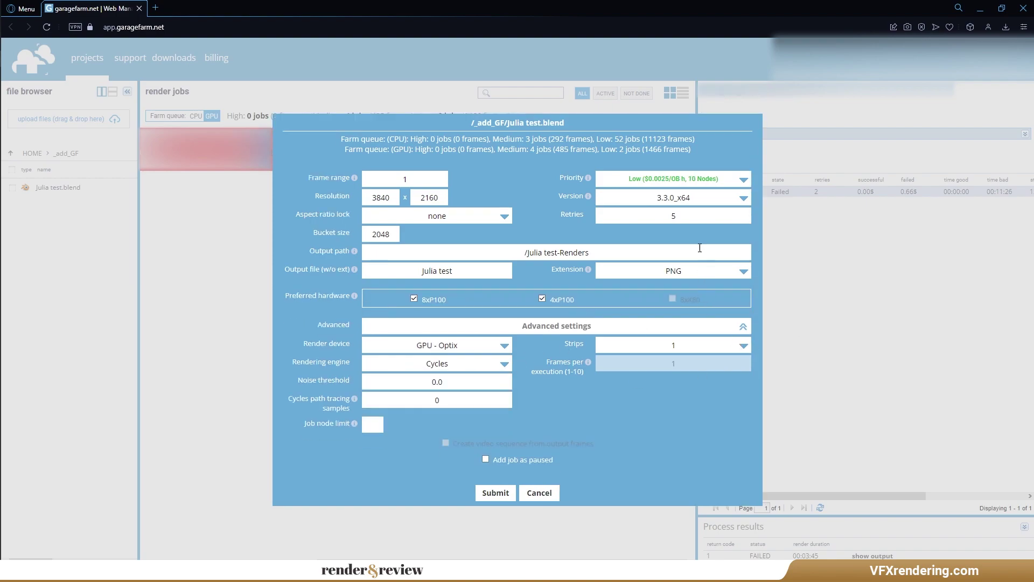
Enter a noise threshold for the Cycles render and submit the job to the farm
click(445, 384)
text(05)
click(496, 493)
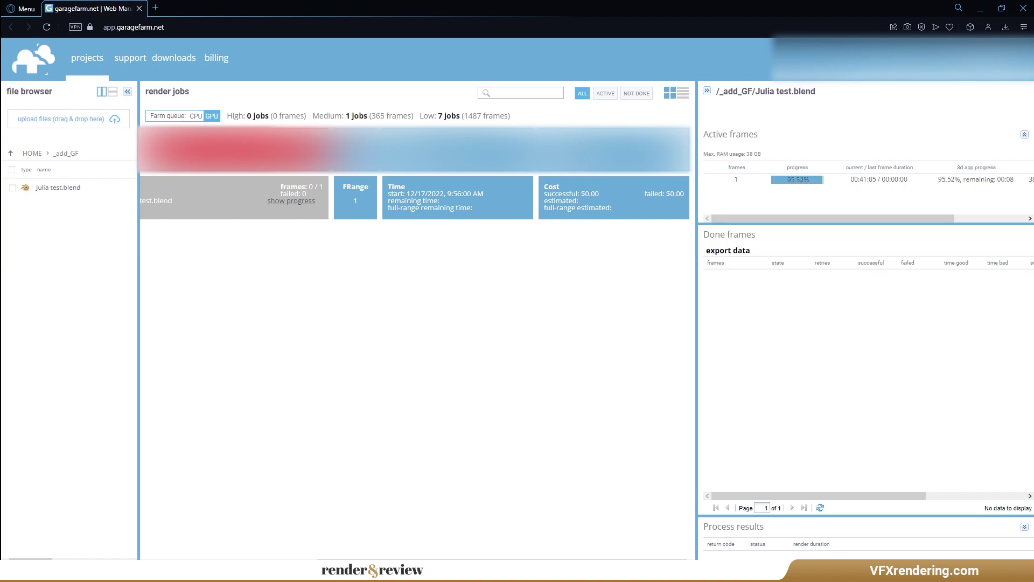
Examine the Julia test.blend job's frame details, including its state, cost, render time, and start and end dates
click(461, 207)
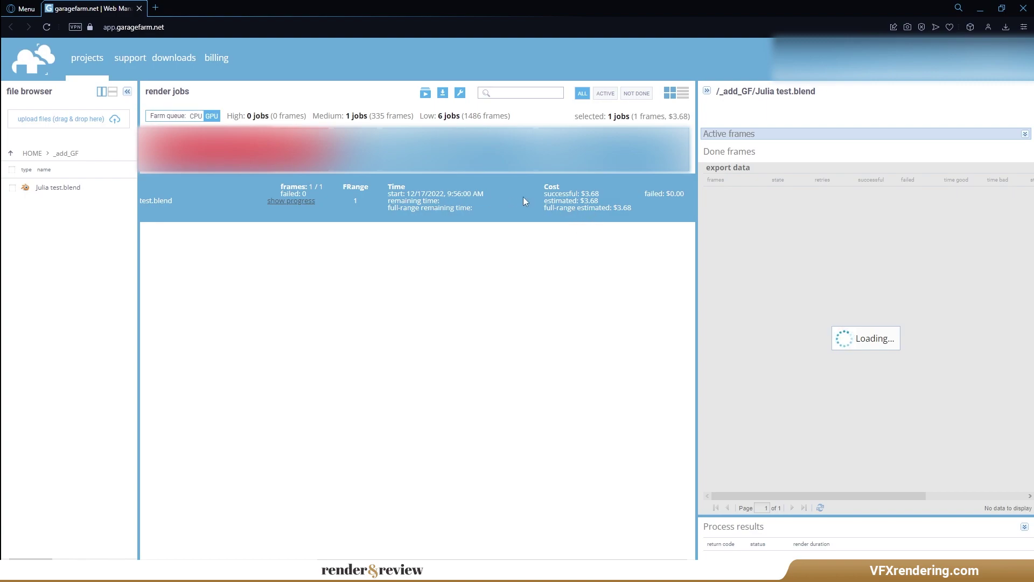
mouse_move(340, 557)
mouse_down()
mouse_move(179, 554)
mouse_move(352, 555)
mouse_up()
click(792, 192)
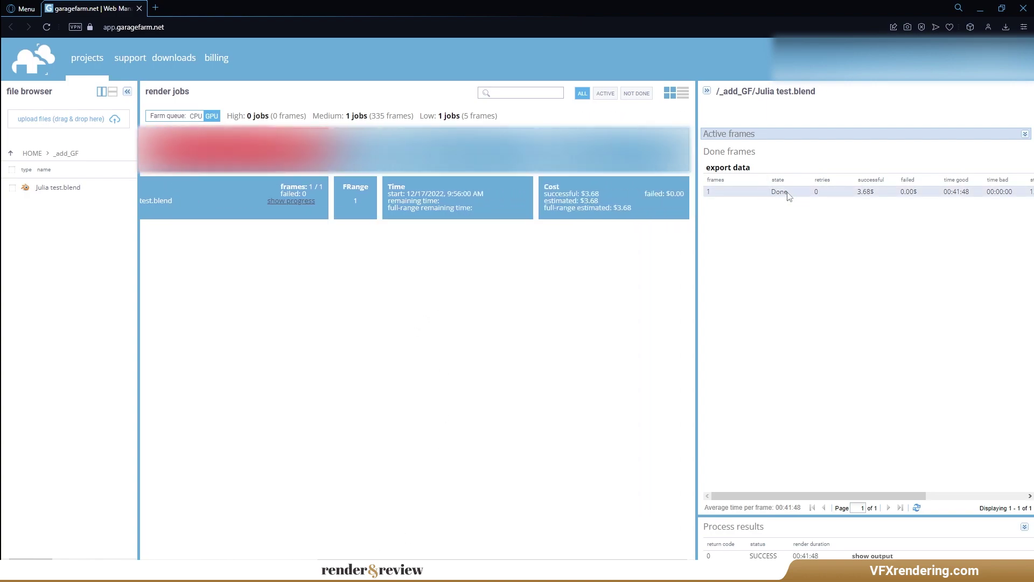
drag(817, 497, 918, 495)
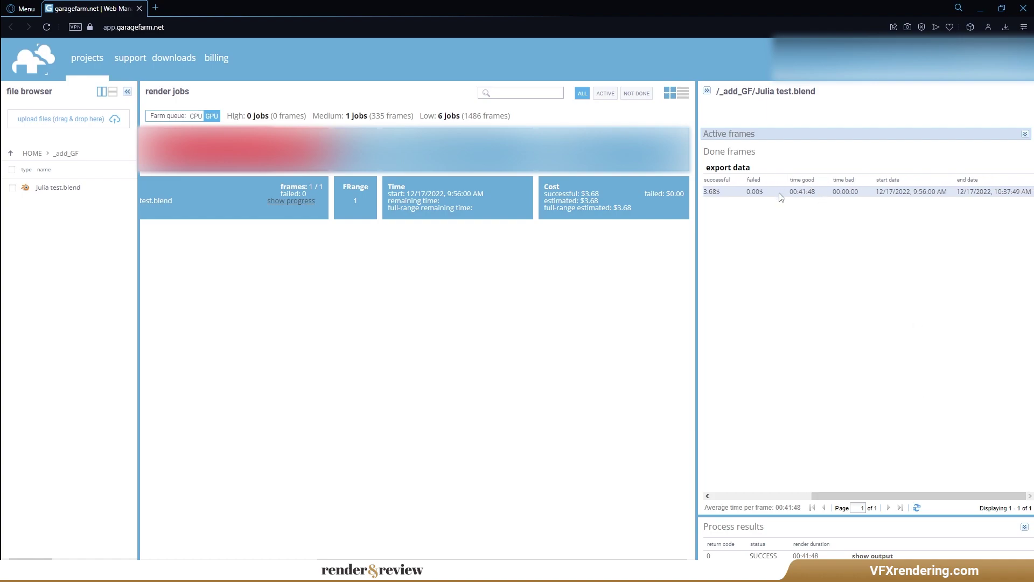
drag(877, 495, 776, 495)
click(292, 204)
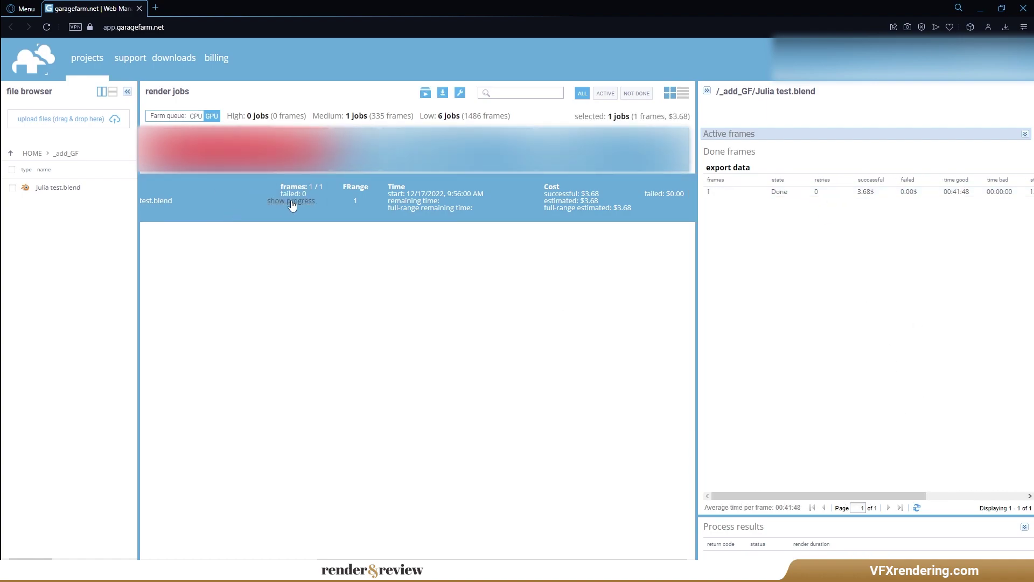
Download the job's rendered frames via renderBeamer
right_click(351, 203)
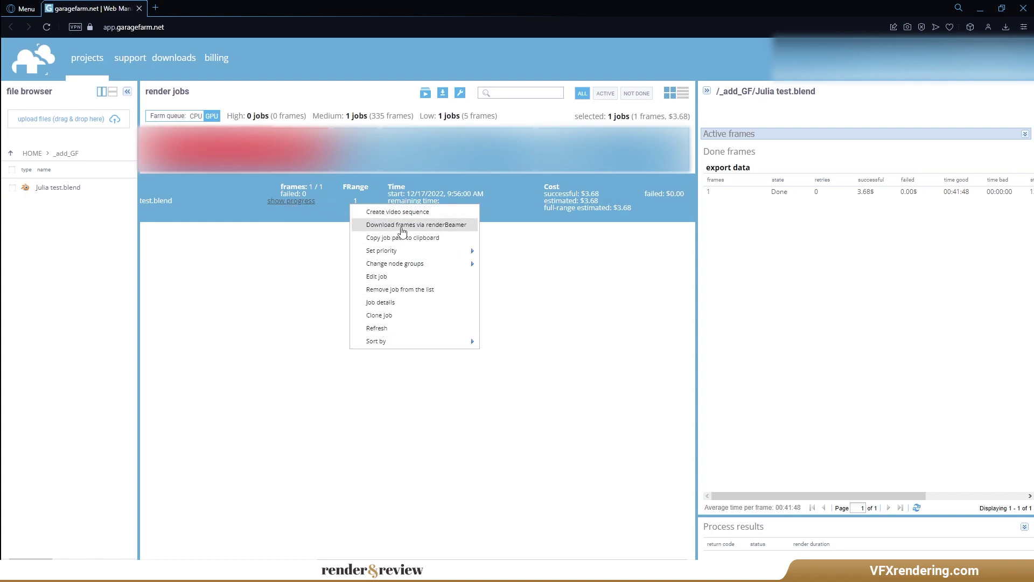
click(403, 224)
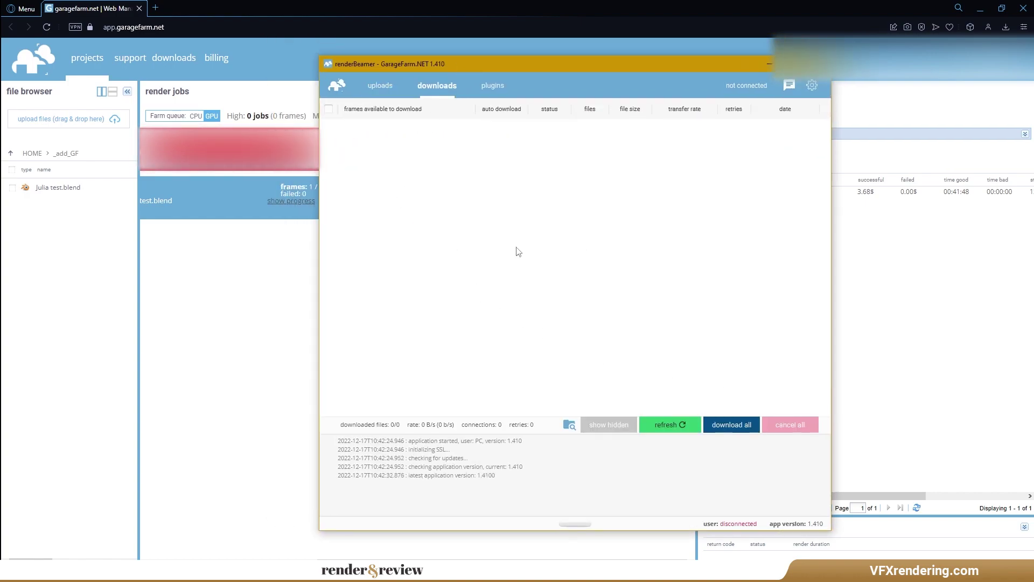
click(732, 425)
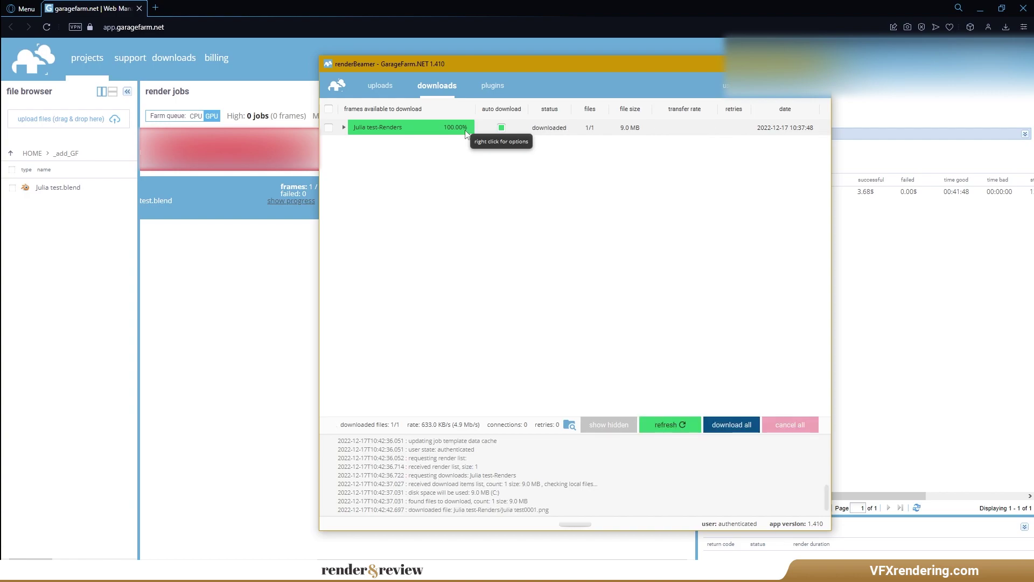
Open the Julia test-Renders download directory and view the Julia test0001 image
right_click(427, 135)
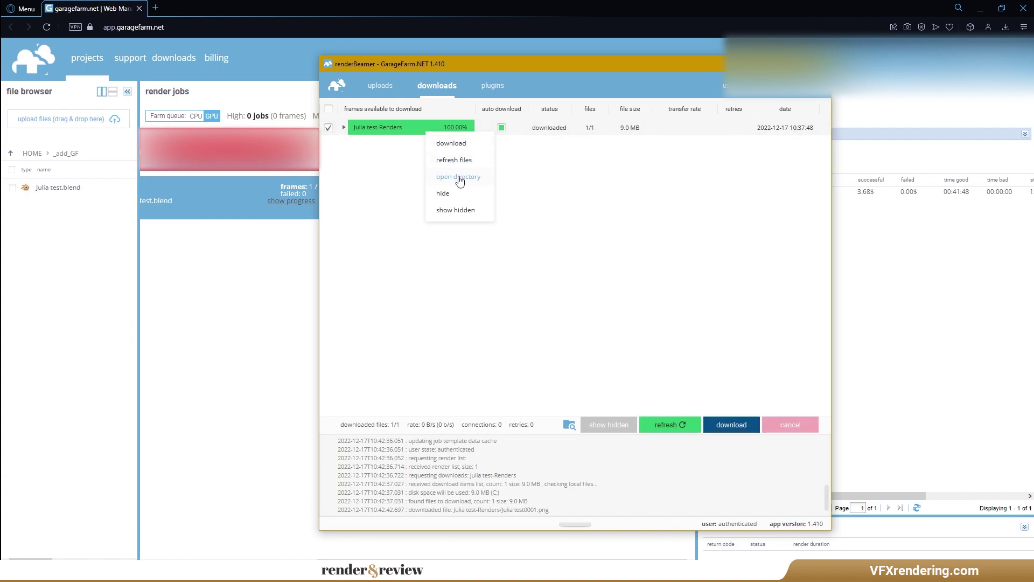
click(460, 179)
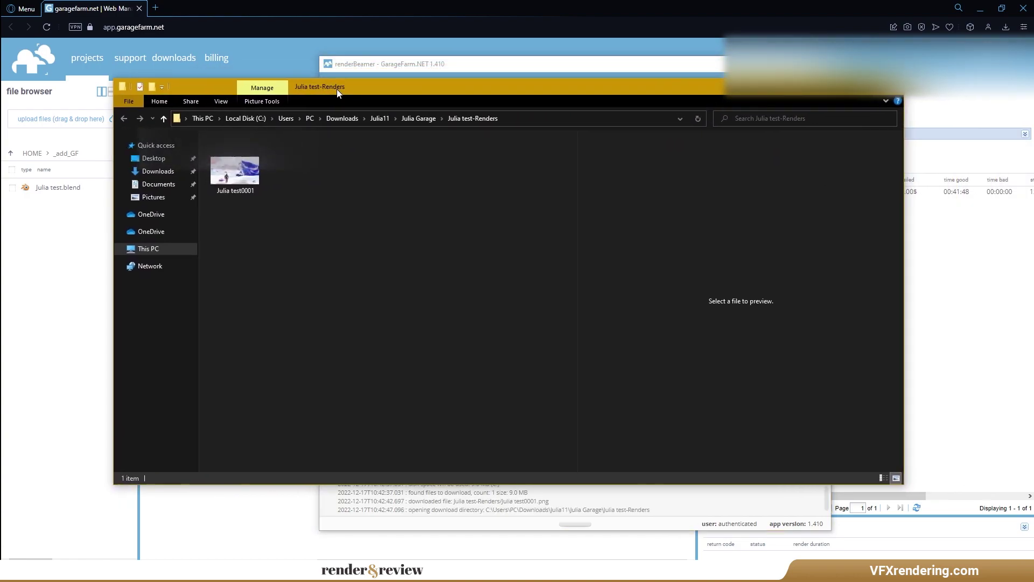
double_click(253, 168)
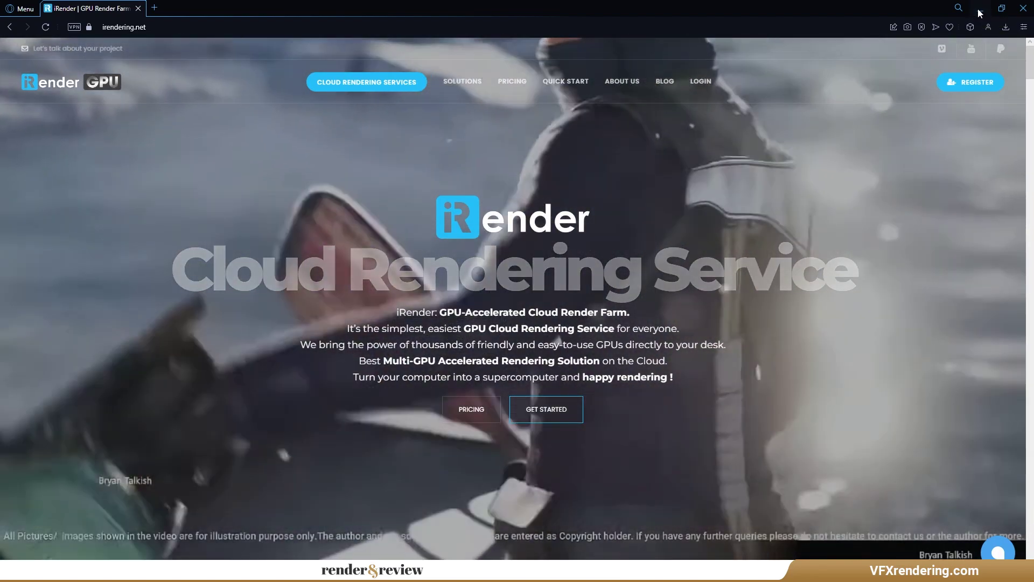
Switch to iRender Drive, select the Julia11 folder in Julia test, and start an upload
click(976, 10)
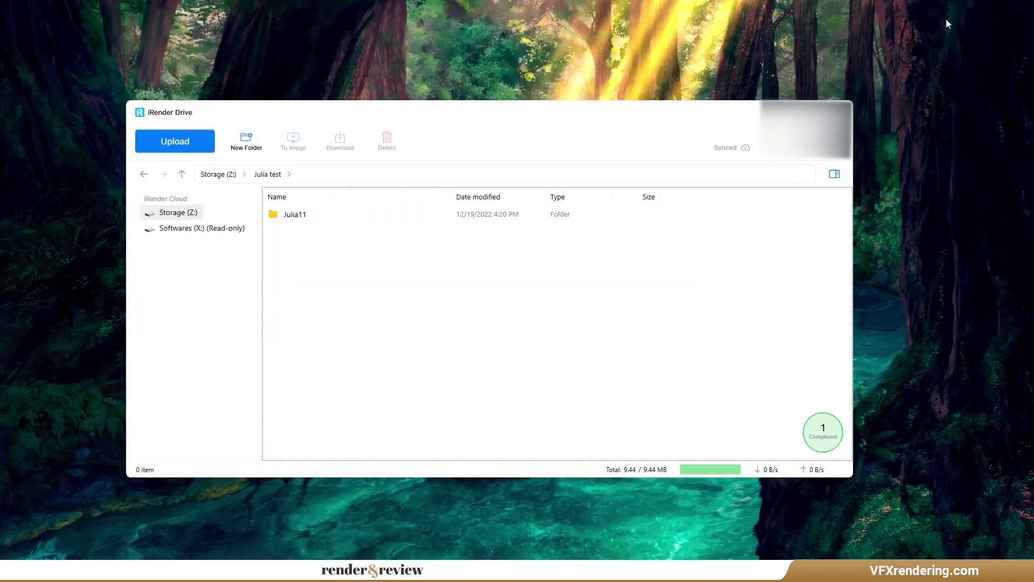
click(313, 217)
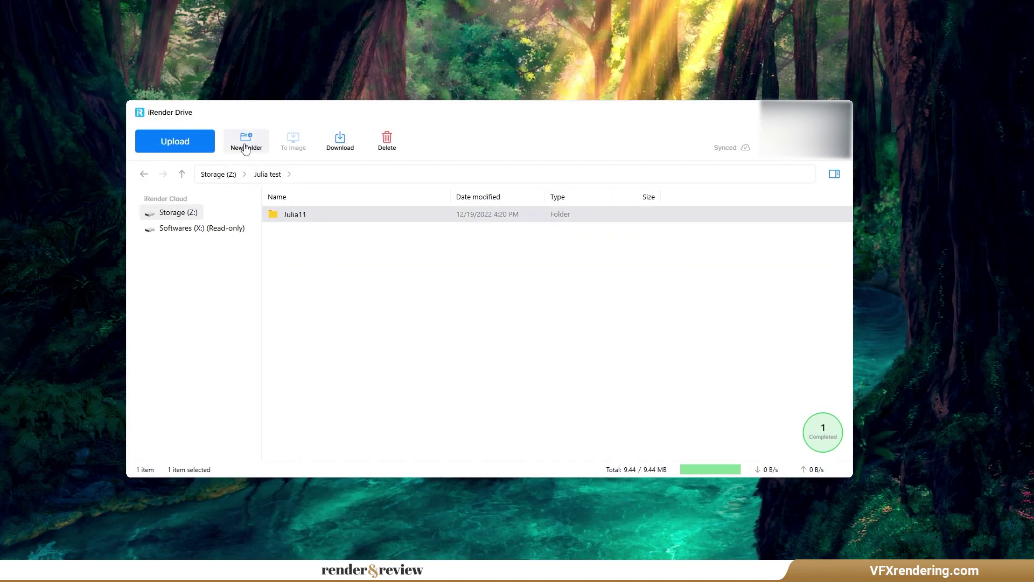
click(185, 142)
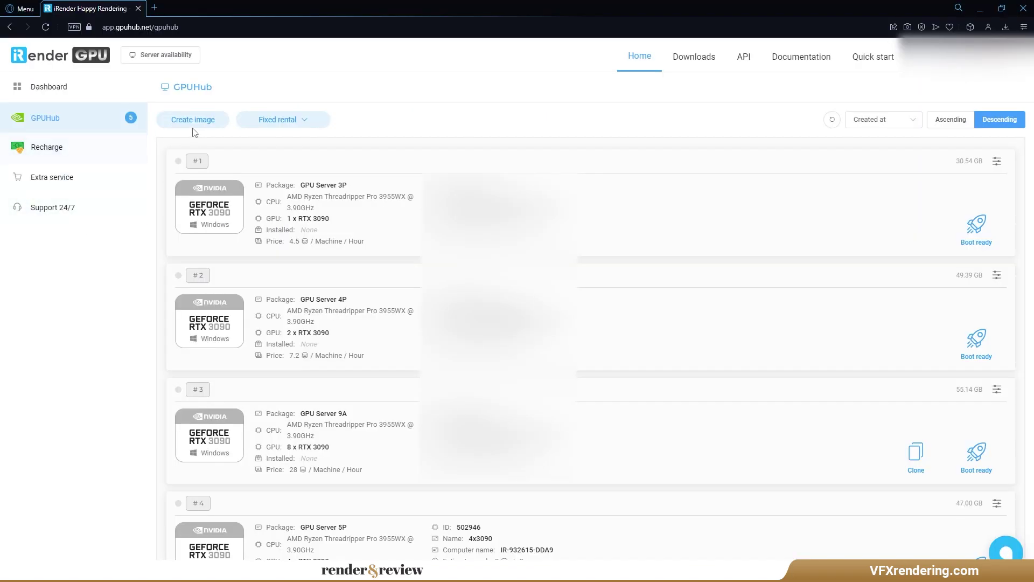
Create a new GPUHub image, comparing the single, 2x-4x and 6x-8x card packages, and continue with GPU Server 4S (2 x RTX 4090)
click(193, 121)
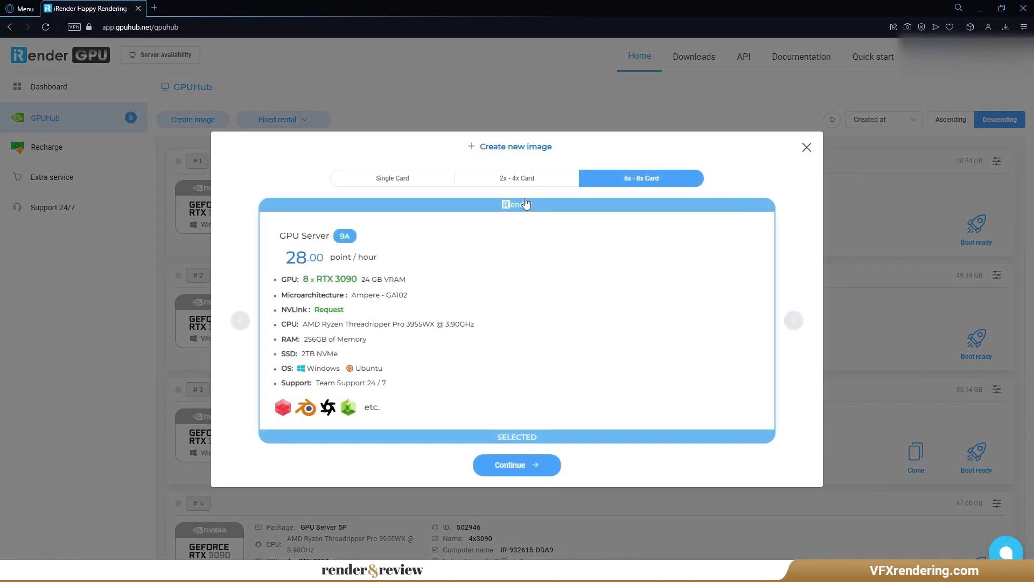
click(434, 183)
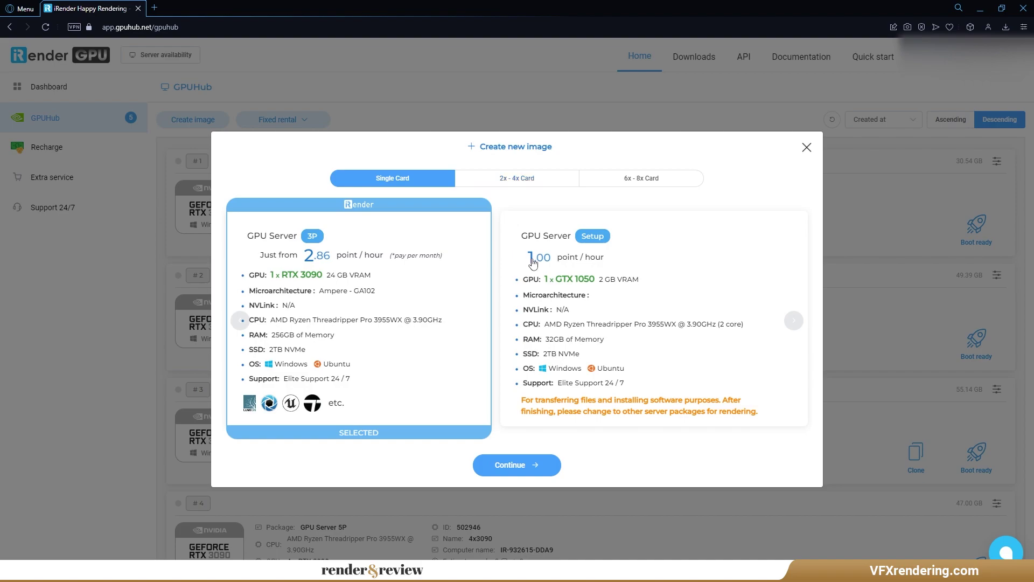
click(517, 178)
click(667, 265)
click(609, 178)
click(517, 184)
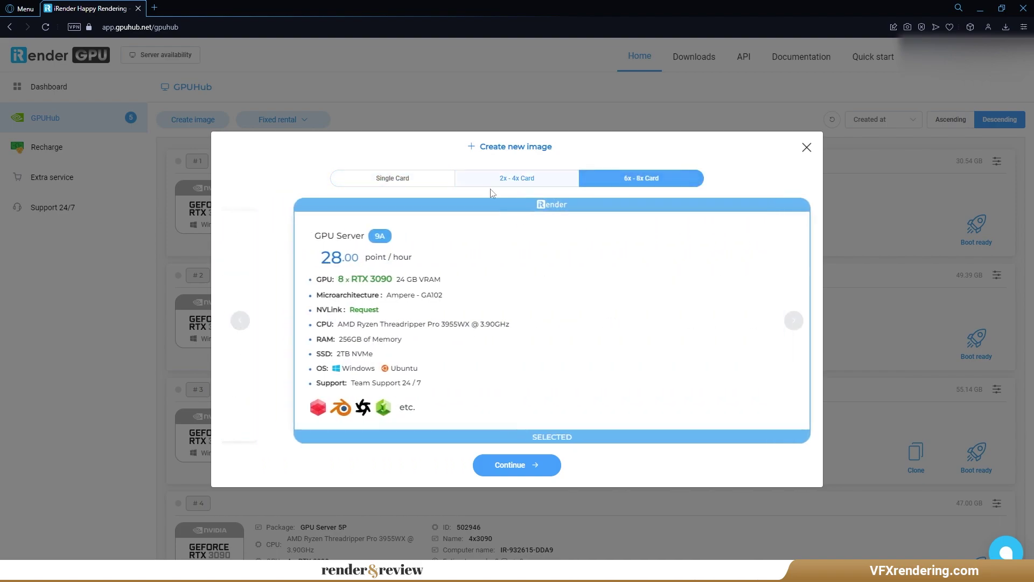
click(306, 233)
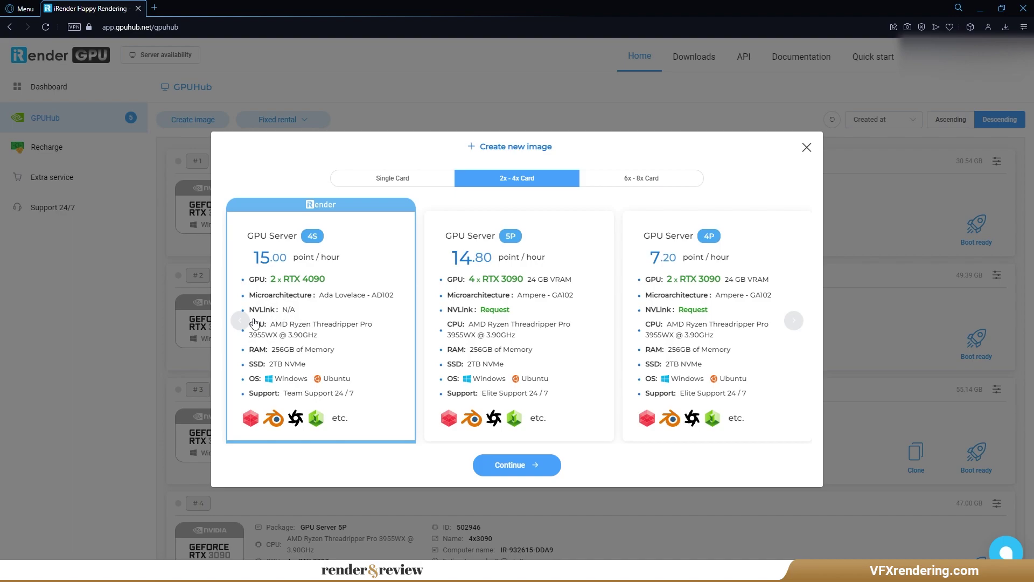
click(515, 465)
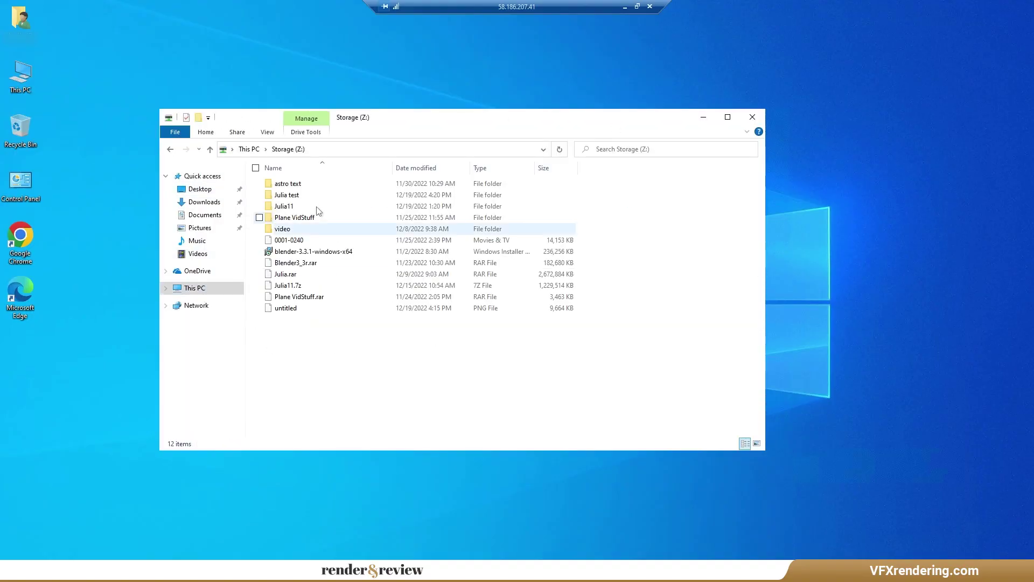
Copy the blender-3.3.1-windows-x64 installer from Storage (Z:) to the remote desktop and install Blender with its setup wizard
drag(314, 251, 102, 134)
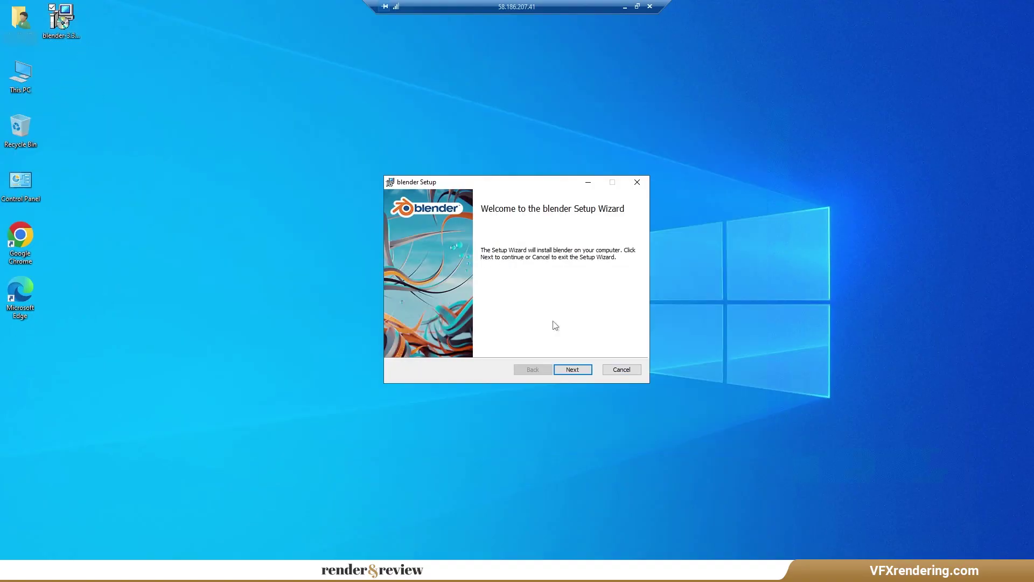
click(573, 369)
click(399, 341)
click(573, 369)
click(579, 370)
click(509, 361)
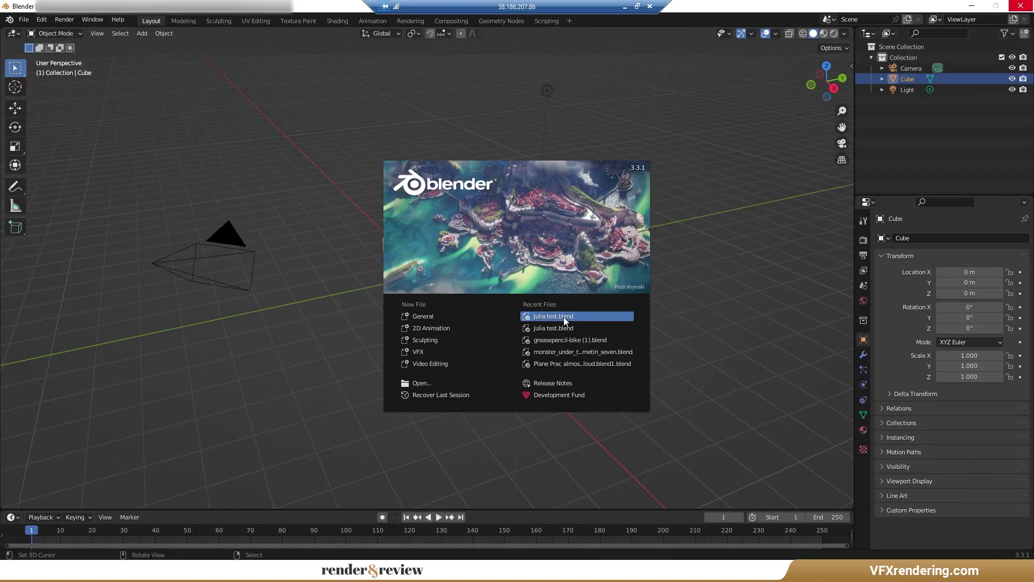
Open the recent file Julia test.blend and set its output file format to PNG
click(564, 318)
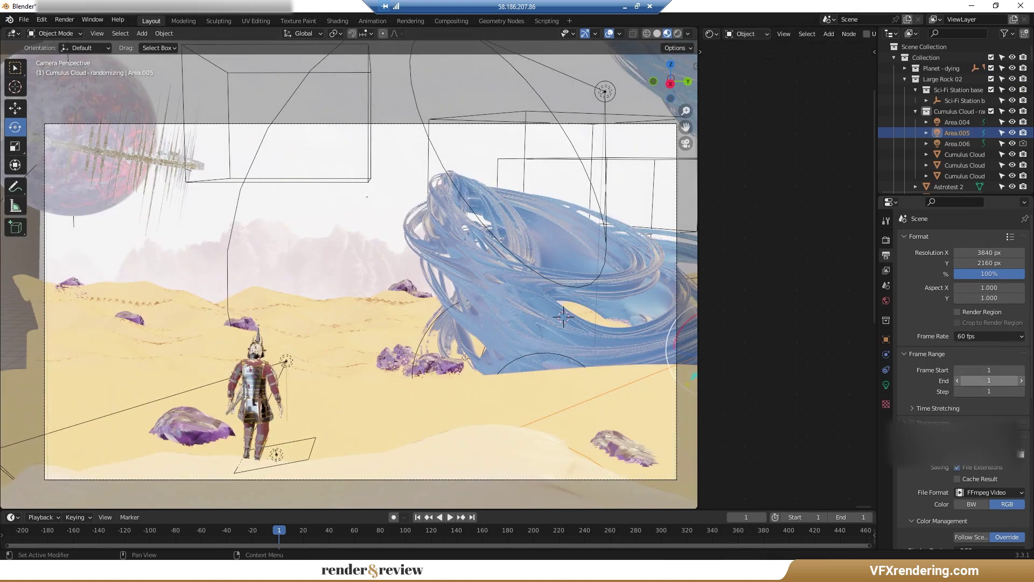
drag(979, 380, 979, 367)
scroll(994, 412, down, 2)
click(994, 449)
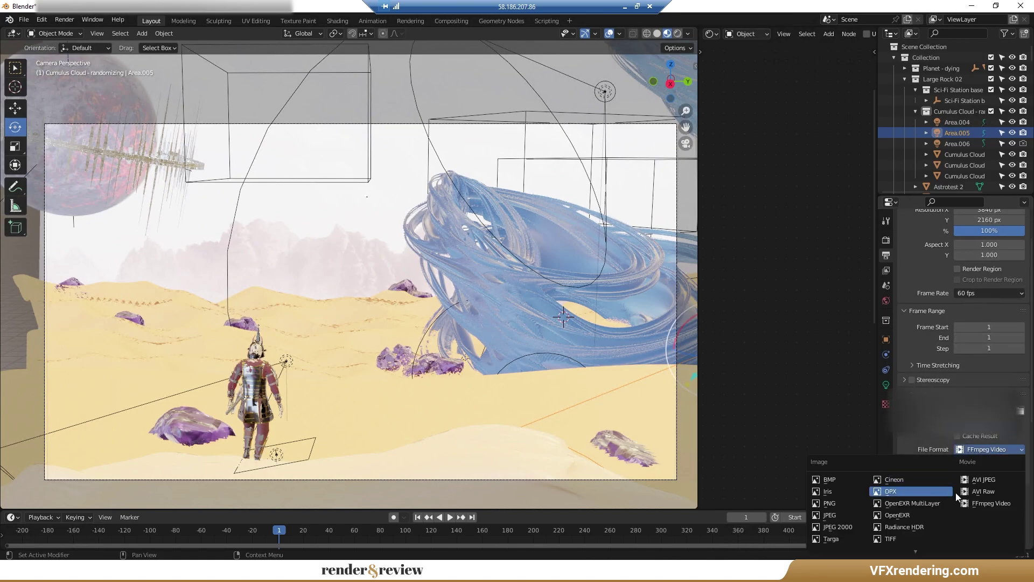
click(839, 503)
Review the scene's render sampling and light path settings, and render frame 1 as a still image
click(887, 240)
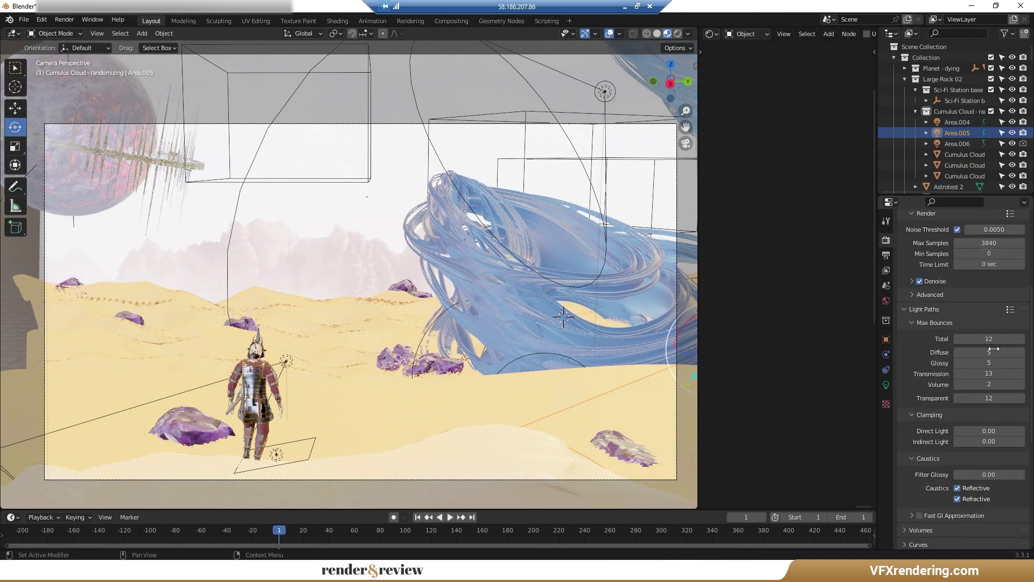
scroll(927, 248, up, 2)
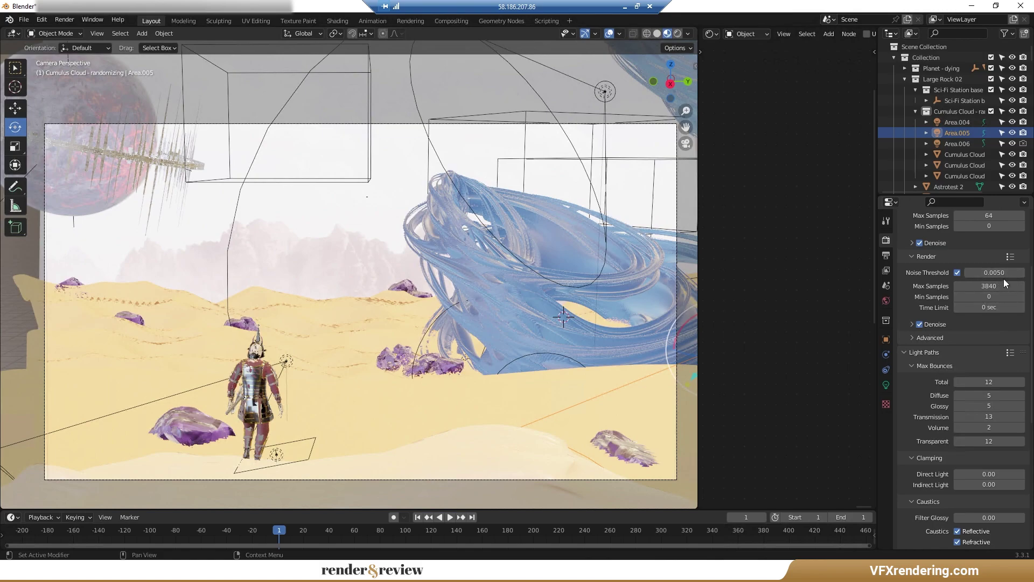
click(67, 22)
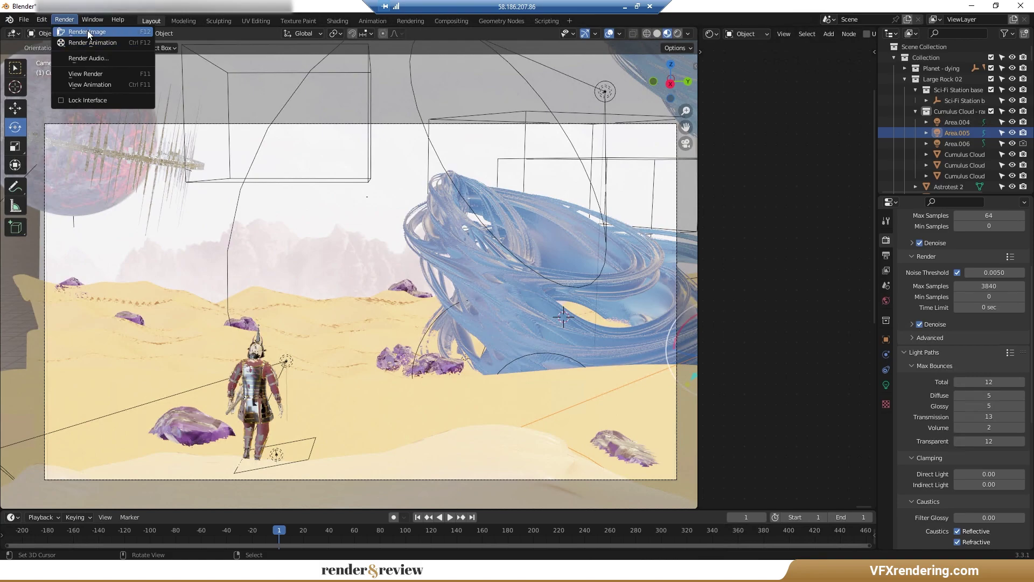
click(88, 33)
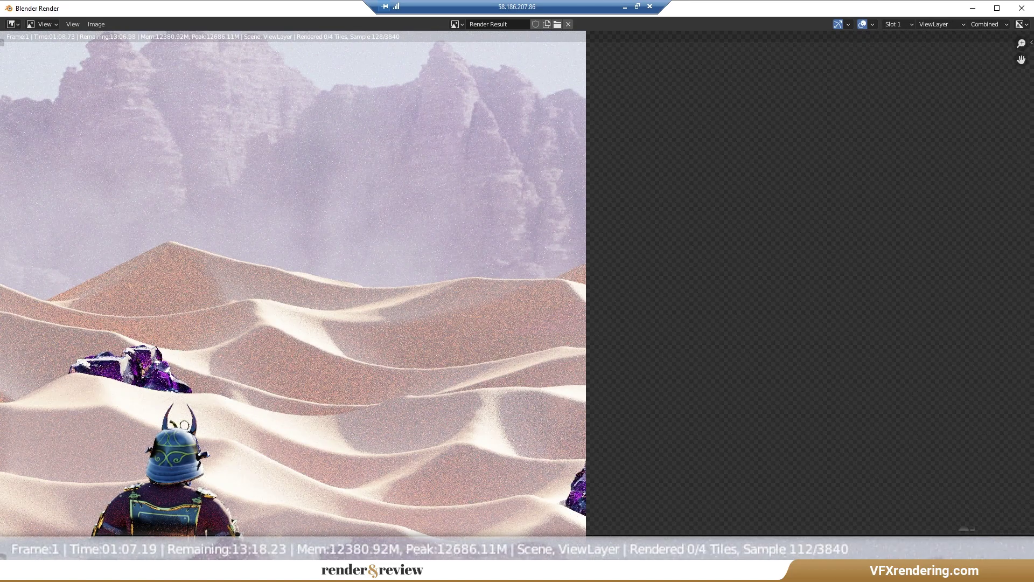
key(Home)
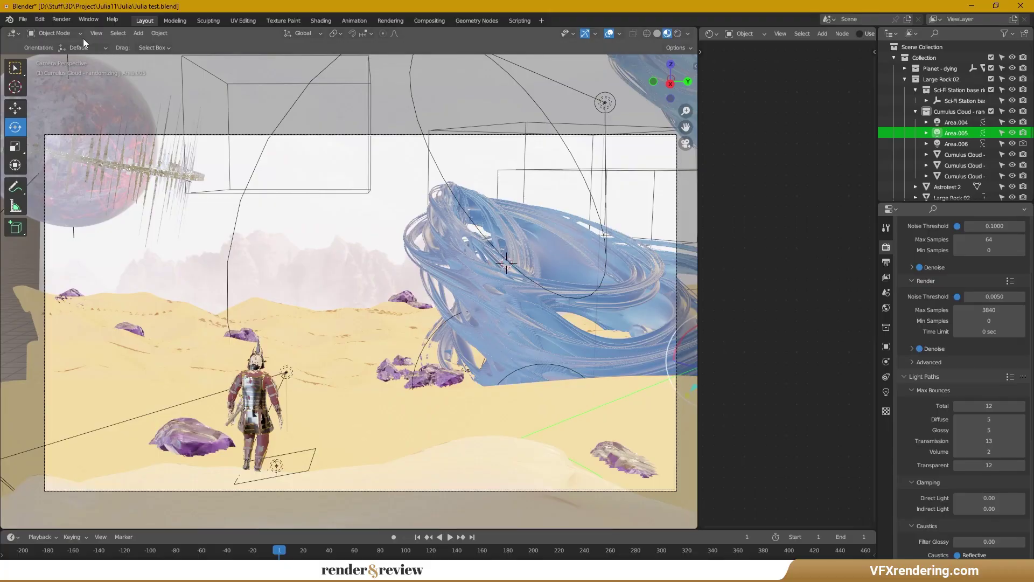
Check in the preferences that the RANCHecker add-on is enabled, and create an archive of the scene in D:\Stuff\3D\Project\
click(40, 19)
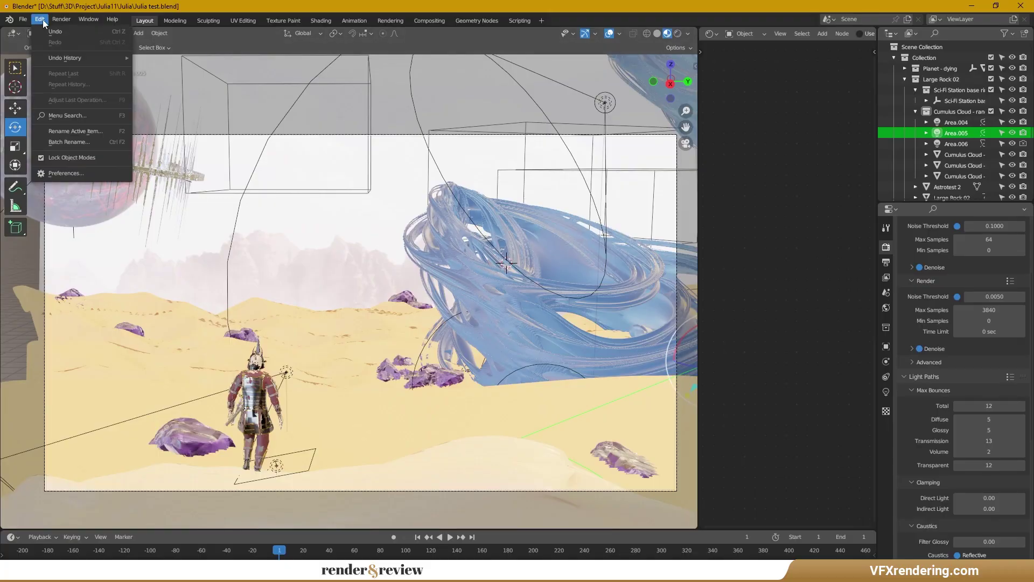
click(69, 171)
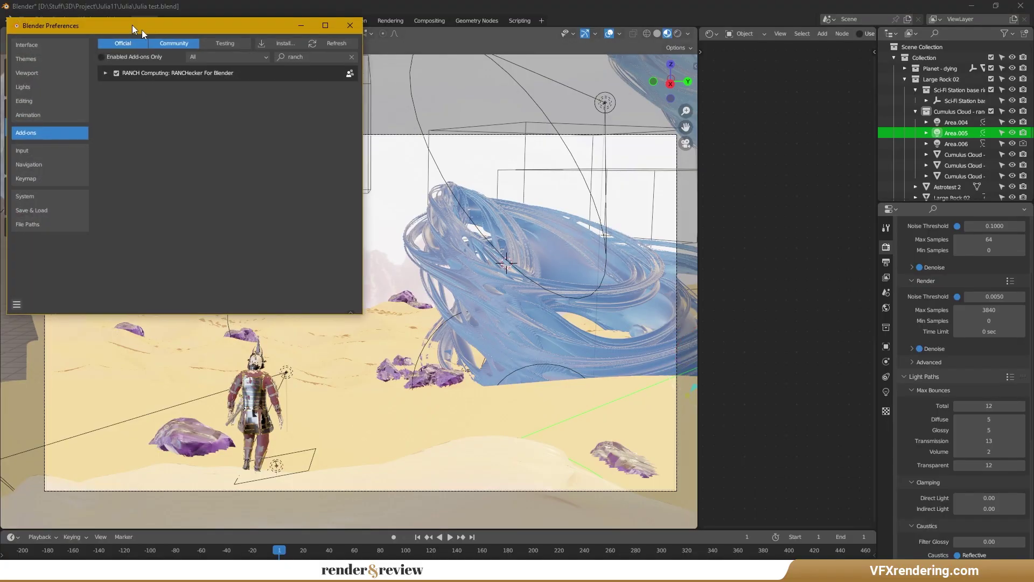
drag(134, 23, 402, 156)
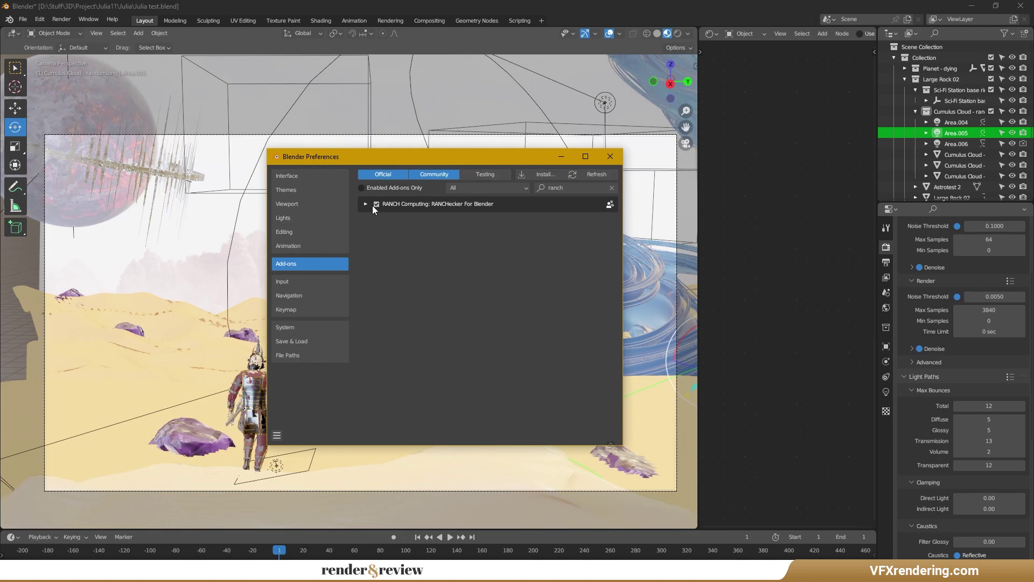
click(563, 160)
key(n)
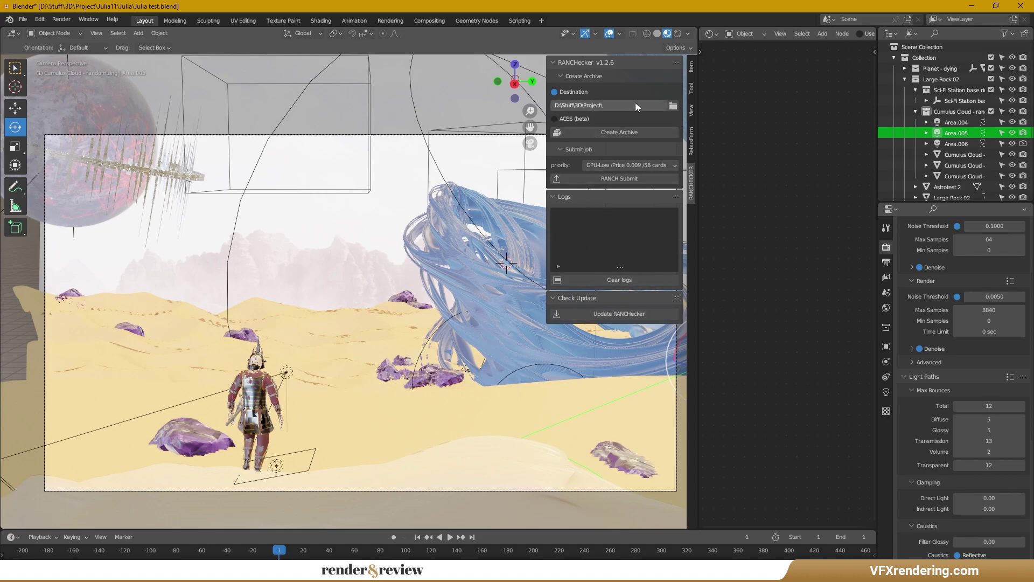
click(609, 132)
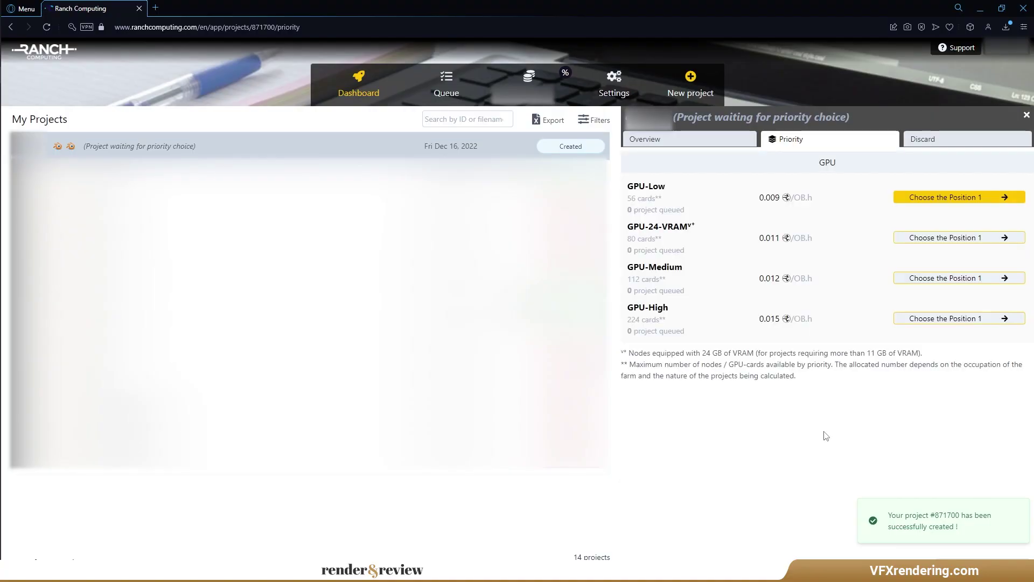
Choose the GPU-Low priority at position 1 for the new project on Ranch Computing
click(959, 200)
drag(780, 233, 716, 314)
click(870, 139)
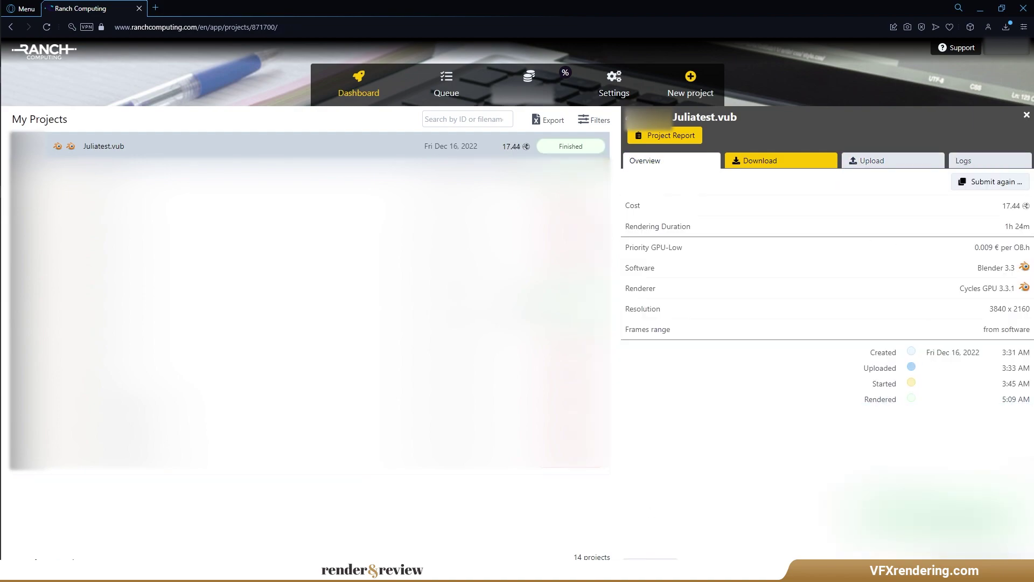
Examine the Juliatest.vub project's cost, rendering duration and project report, and close the report image
drag(1029, 402, 996, 392)
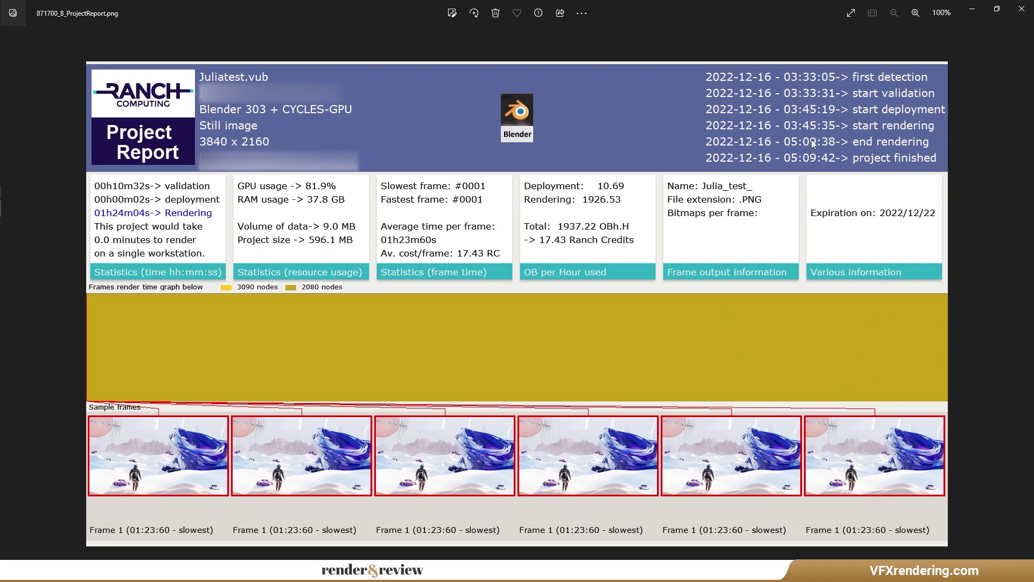
click(1022, 9)
double_click(295, 174)
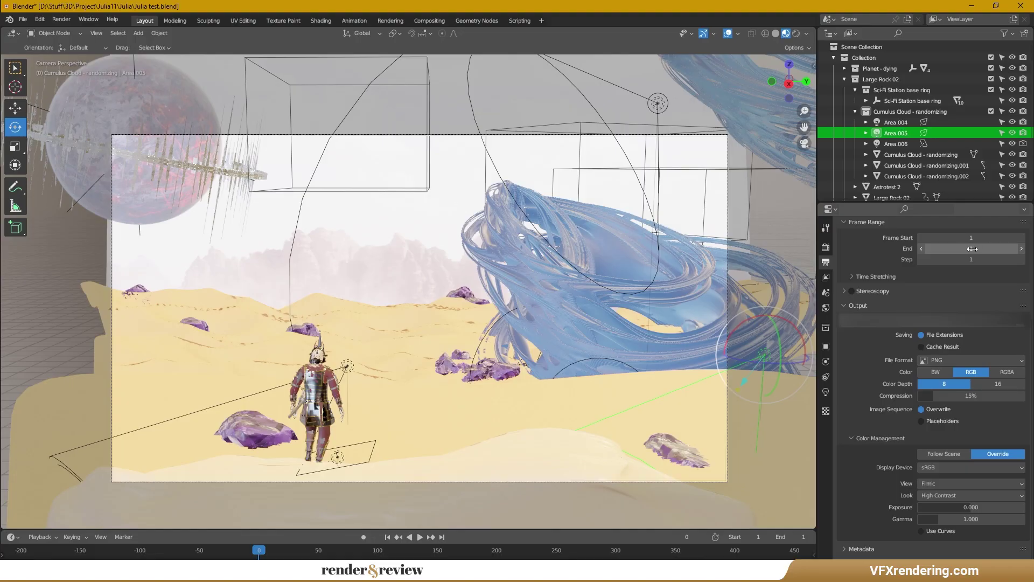
Expand the RebusFarm section in Blender's render properties and review its priority, cost estimation and notification settings
click(826, 247)
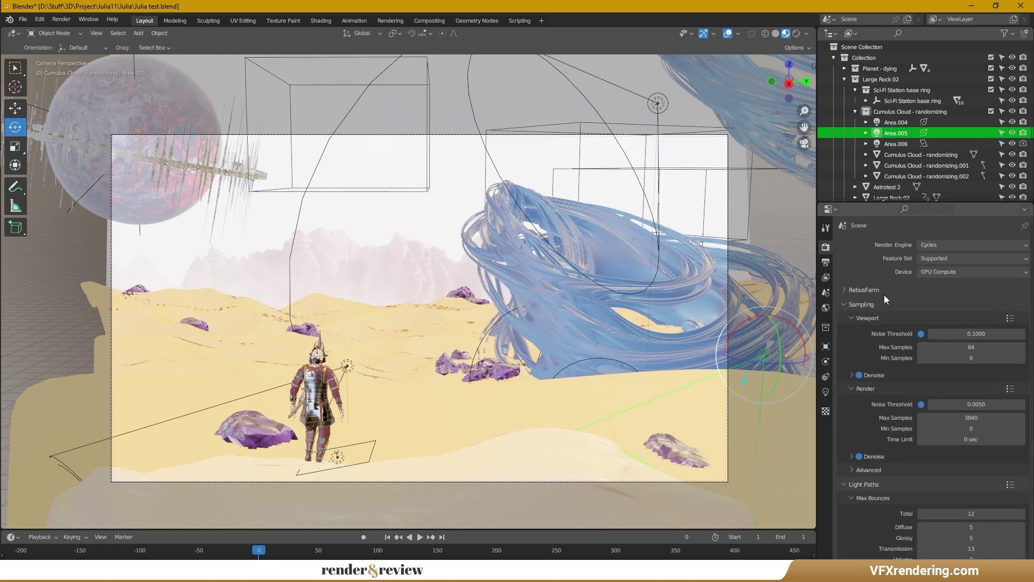
click(862, 296)
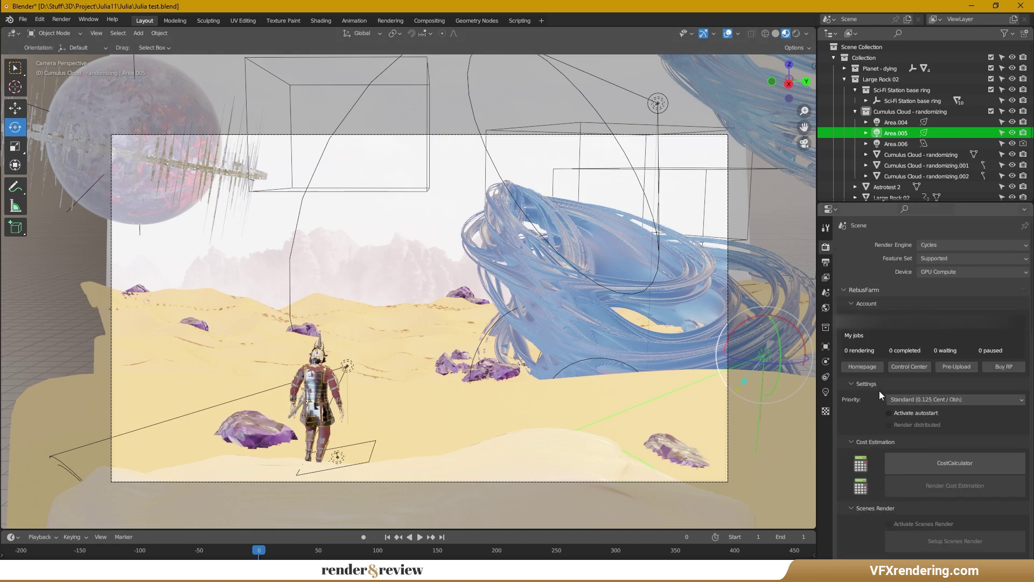
scroll(894, 410, down, 4)
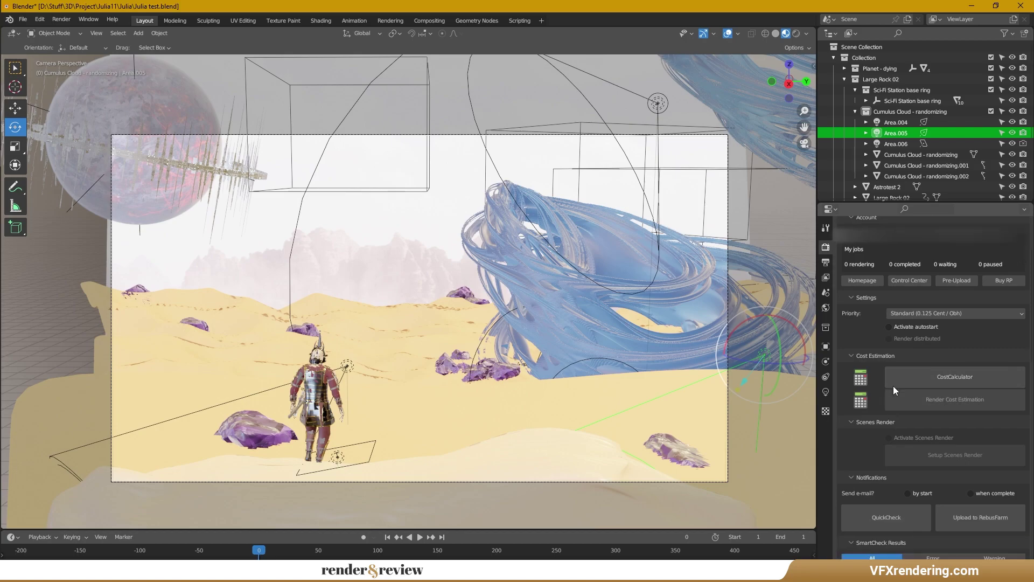
Show the RebusFarm add-on in the 3D viewport's sidebar, widen it and review its priority and upload options
key(n)
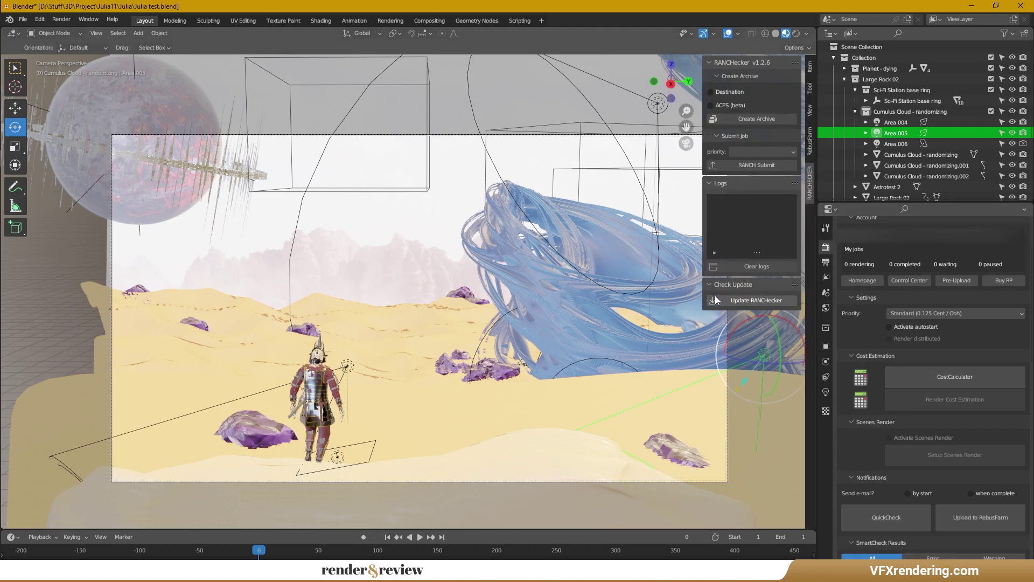
click(810, 139)
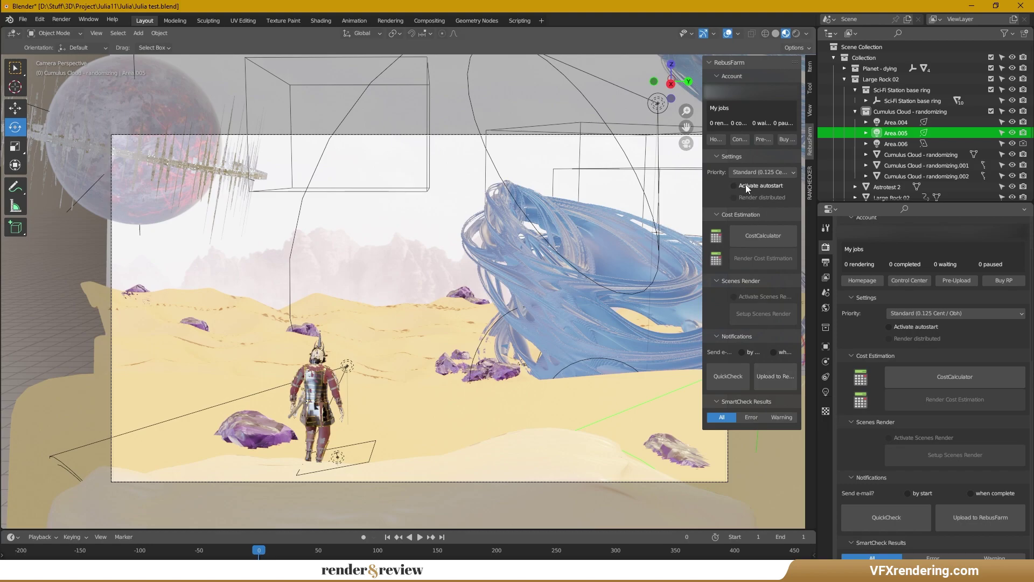
click(761, 173)
drag(704, 332, 484, 344)
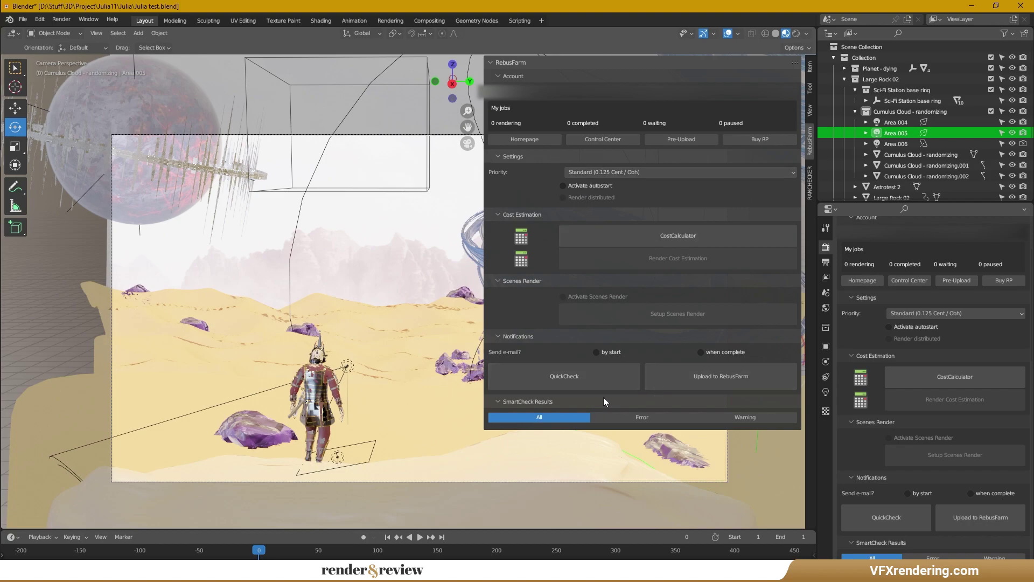
scroll(945, 383, down, 2)
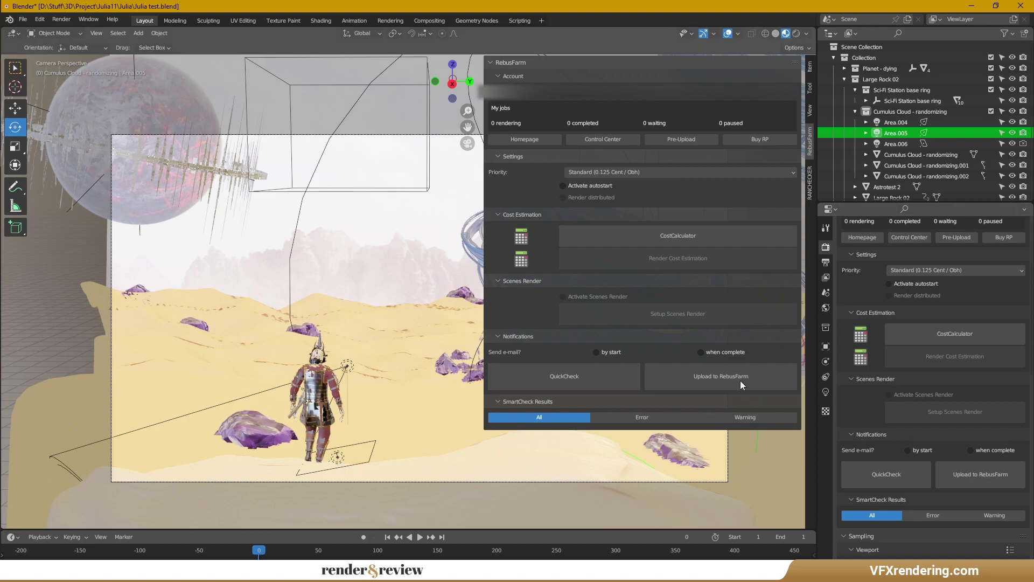
Run the RebusFarm QuickCheck on the scene and enable distributed rendering for the single frame in the Smartcheck dialog
click(570, 376)
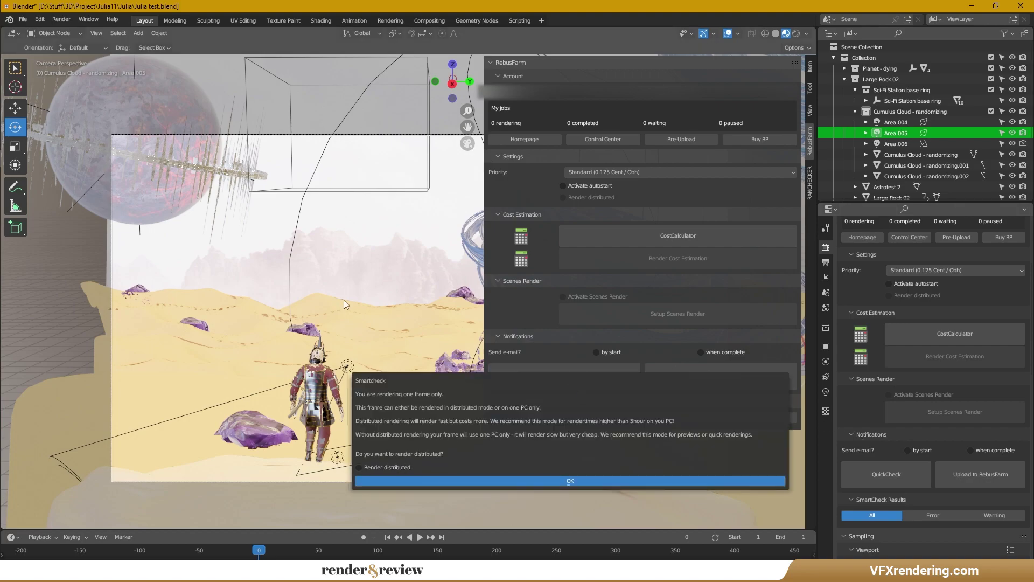
drag(371, 390, 215, 215)
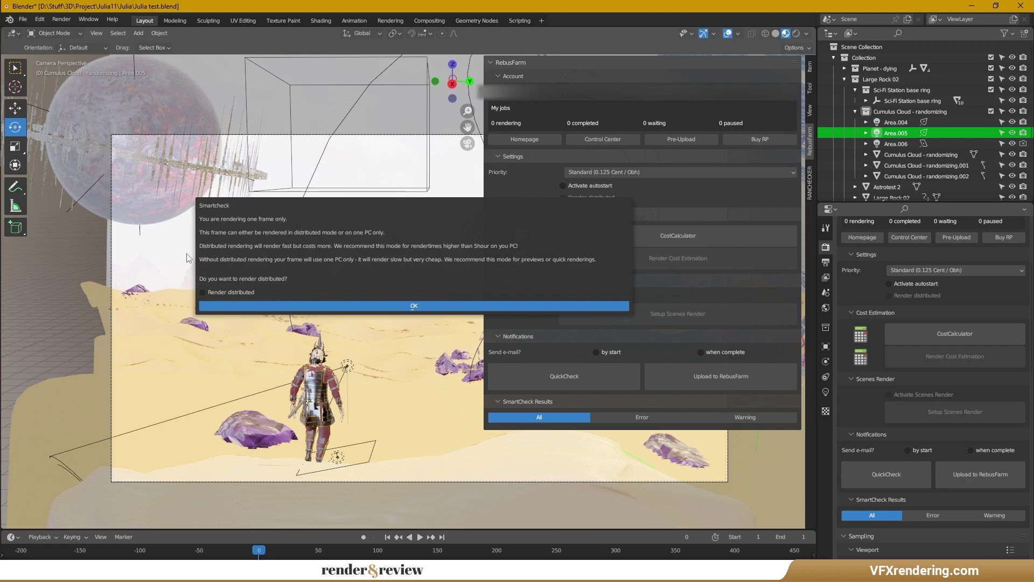
click(204, 292)
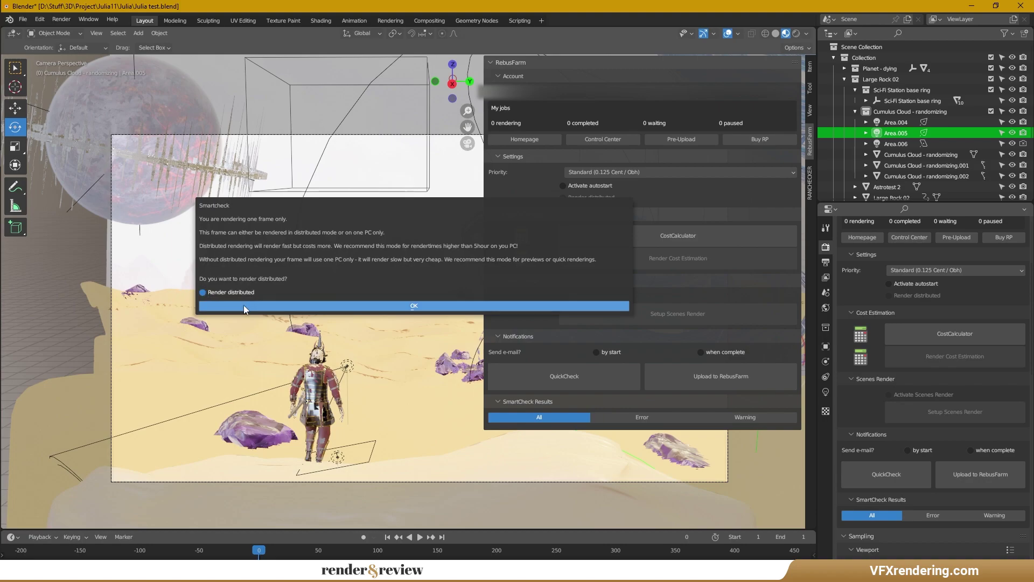
click(254, 305)
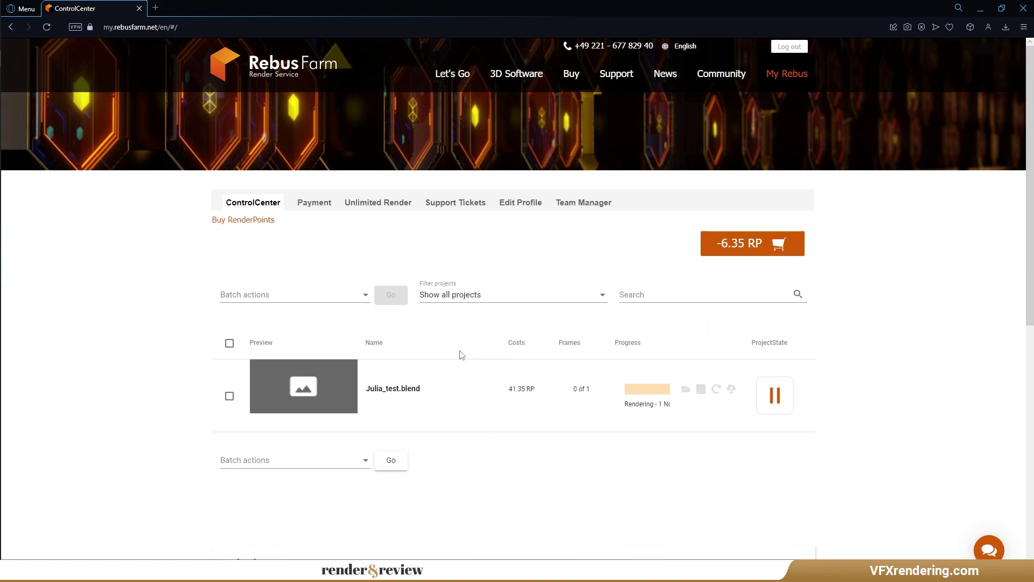
Examine the job details of Julia_test.blend in the RebusFarm ControlCenter, including cost, start time, queued time and rendering status
click(452, 393)
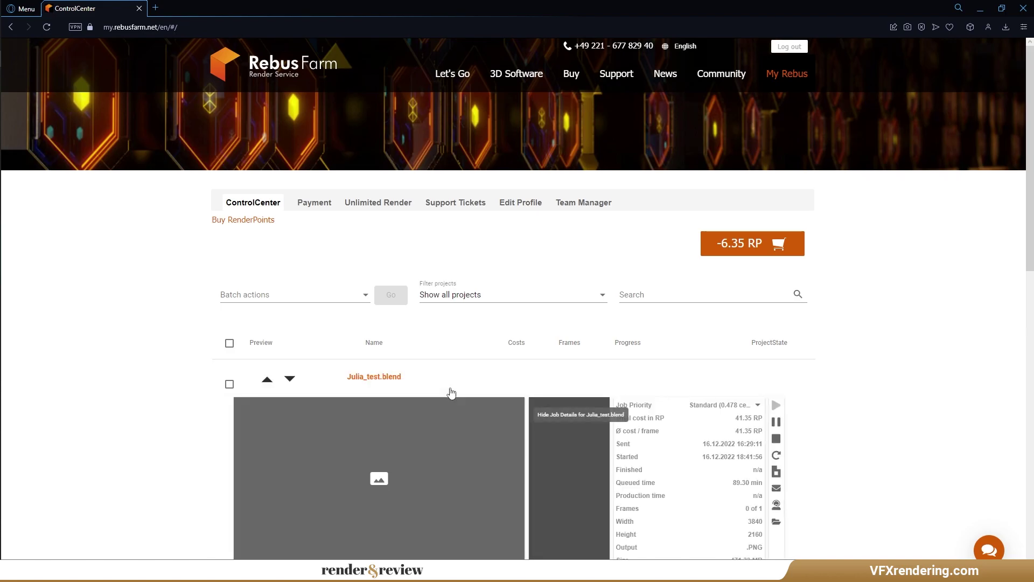
scroll(715, 154, down, 2)
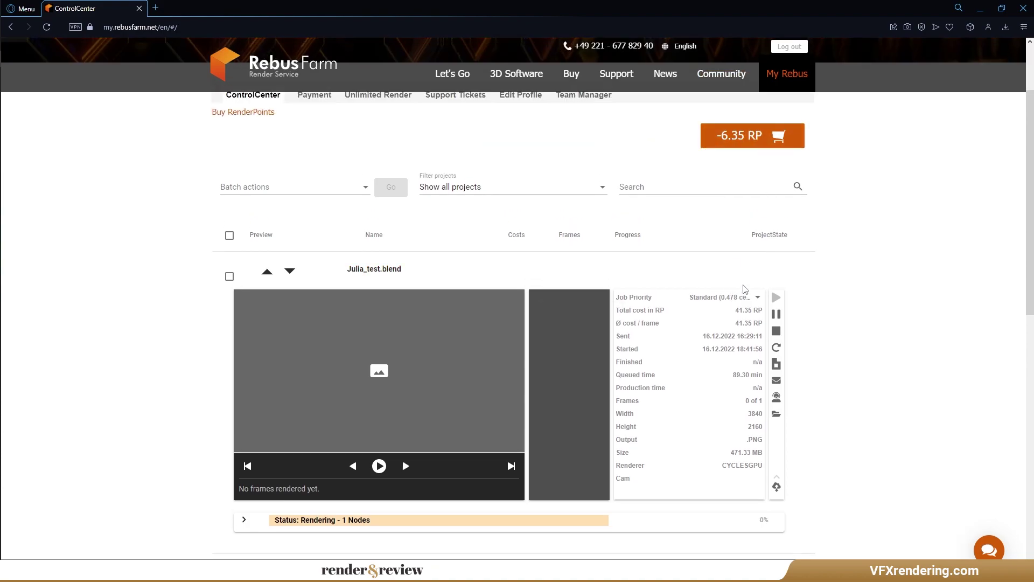
Check the total cost and the sent and started times in the Julia_test.blend job details
drag(618, 310, 766, 310)
click(765, 311)
drag(617, 335, 763, 348)
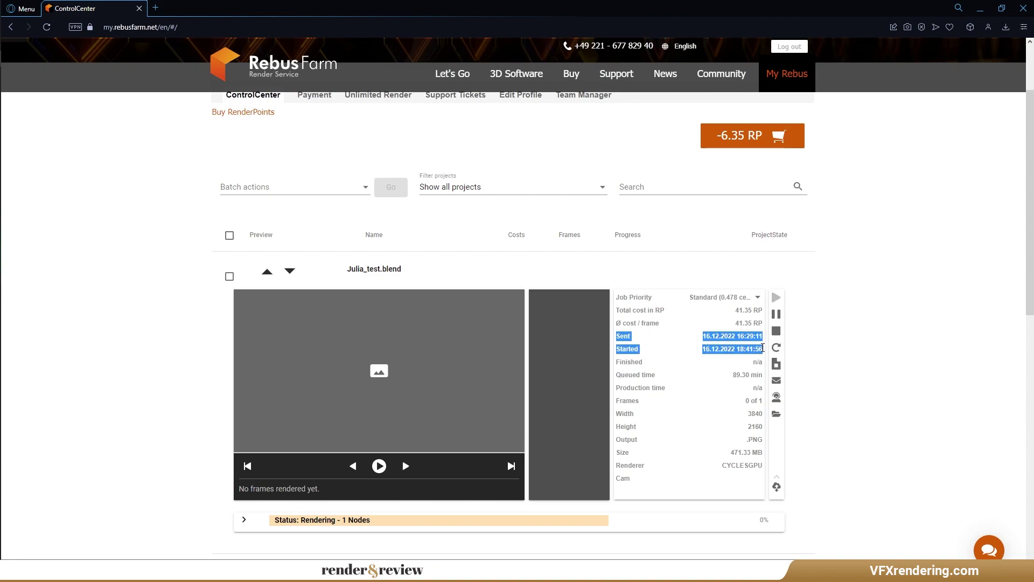
click(761, 351)
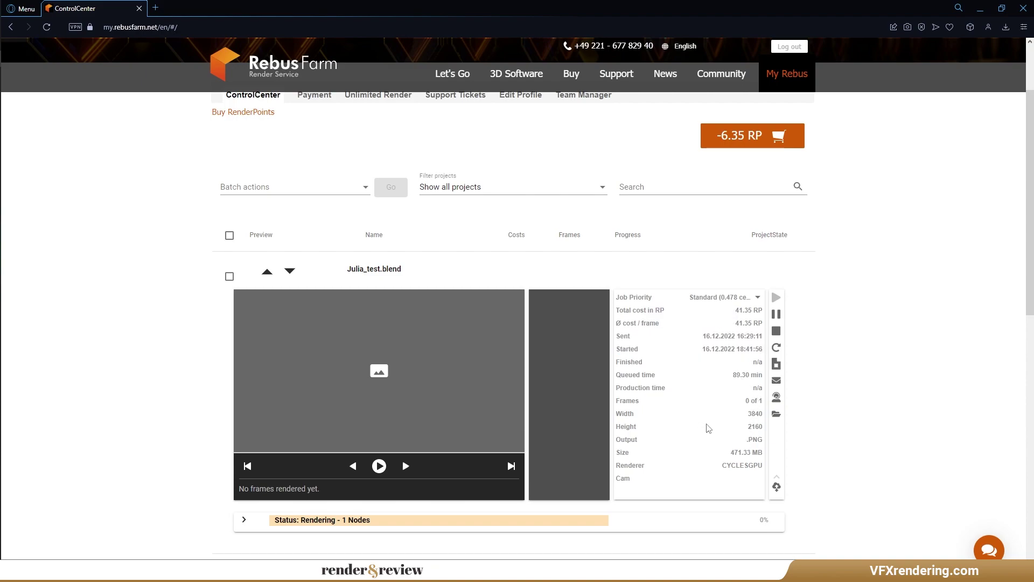
Expand the frame status list of the Julia_test.blend job and permanently cancel the render job
click(607, 445)
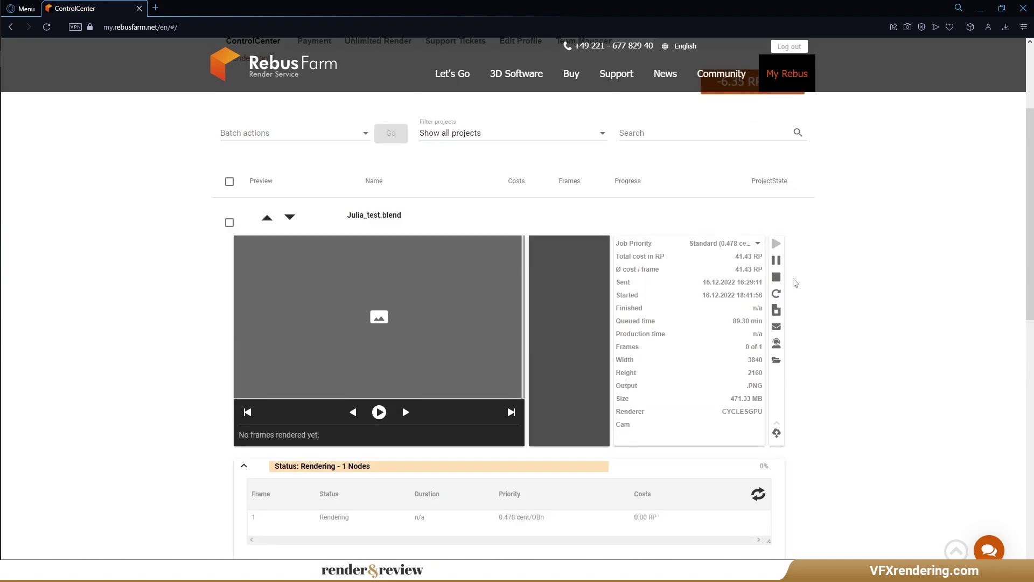
click(780, 279)
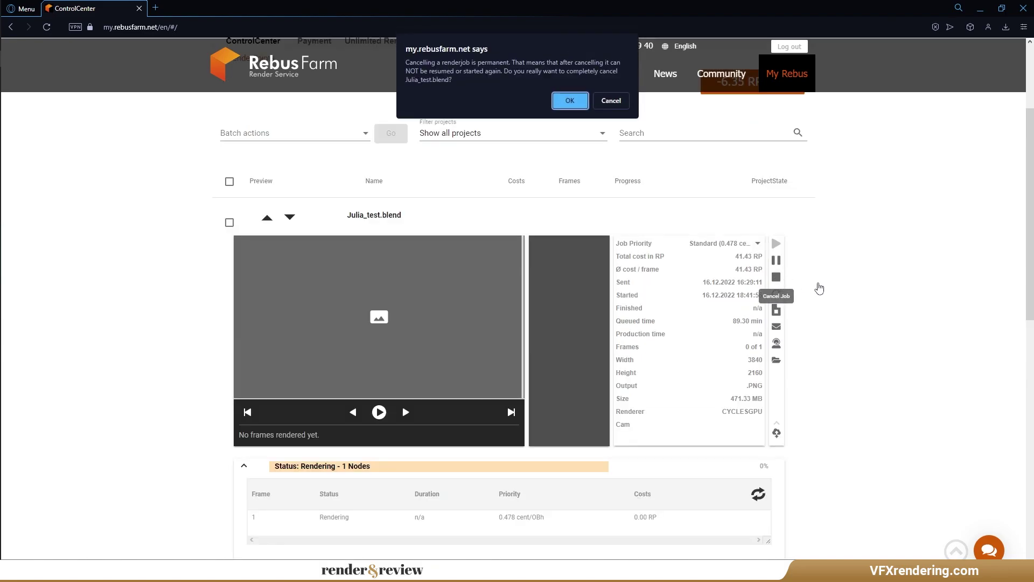
click(572, 100)
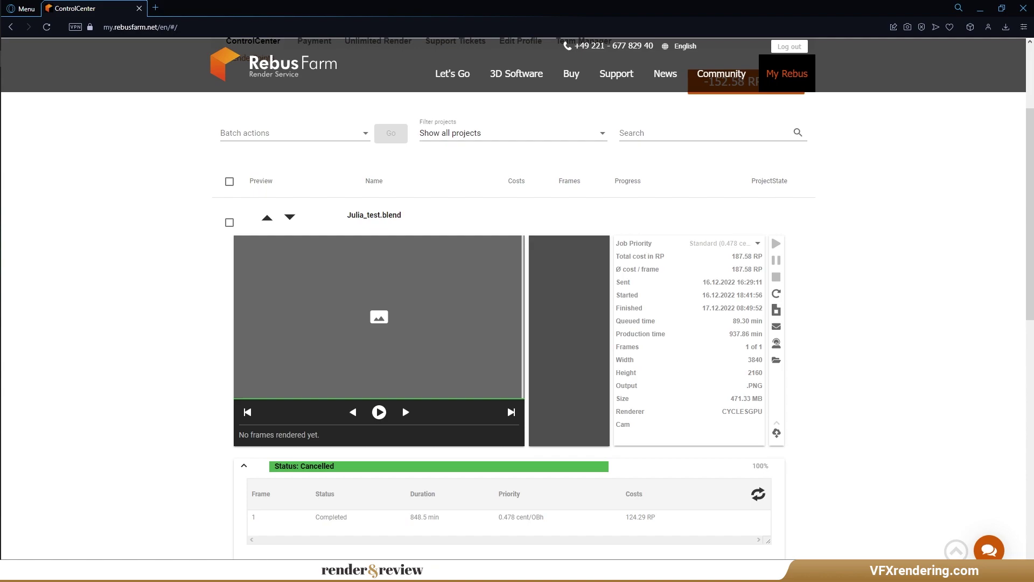
Review the cancelled job's total cost and the account's remaining RenderPoints balance
drag(731, 256, 660, 269)
click(839, 298)
scroll(839, 298, up, 2)
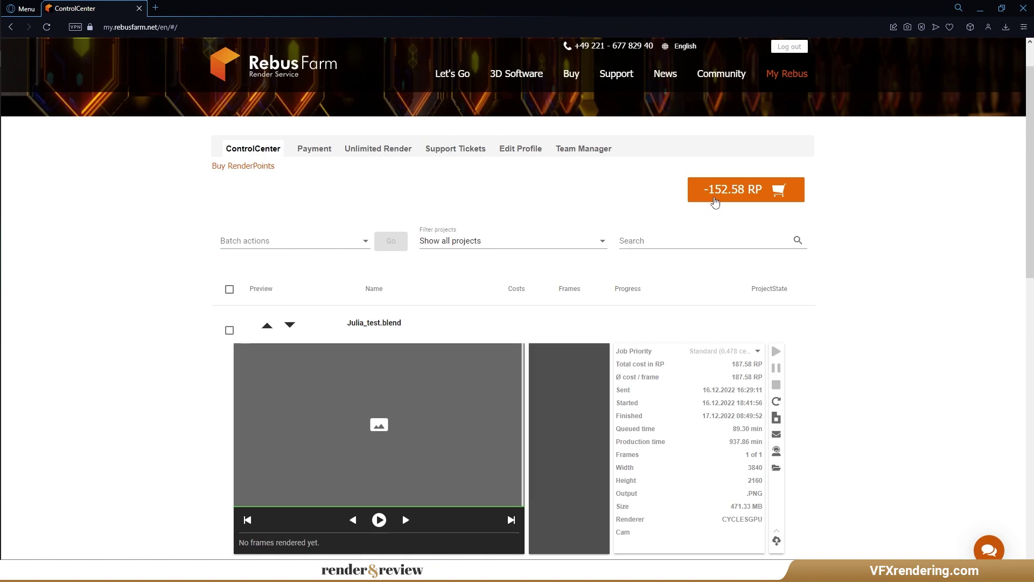